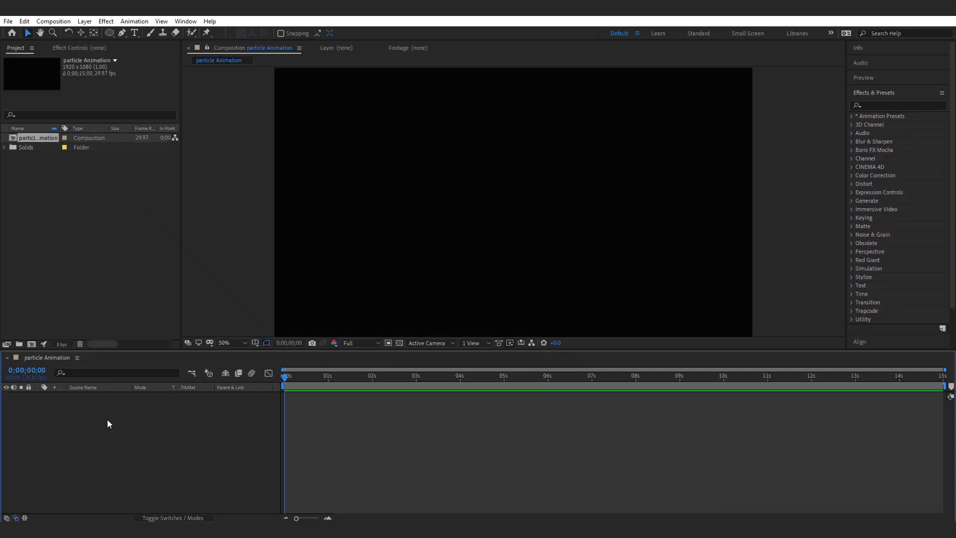
Create a new full-composition solid layer named BG
right_click(107, 424)
mouse_move(132, 309)
click(264, 343)
text(BG)
click(513, 357)
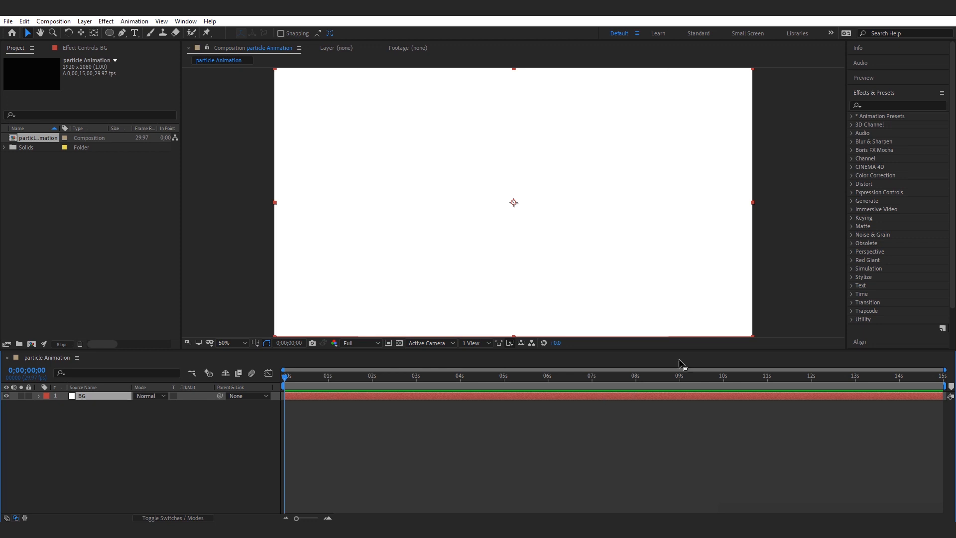
Find the 4-Color Gradient effect and apply it to the BG layer
click(897, 105)
text(4)
drag(894, 201, 82, 397)
click(96, 451)
click(82, 396)
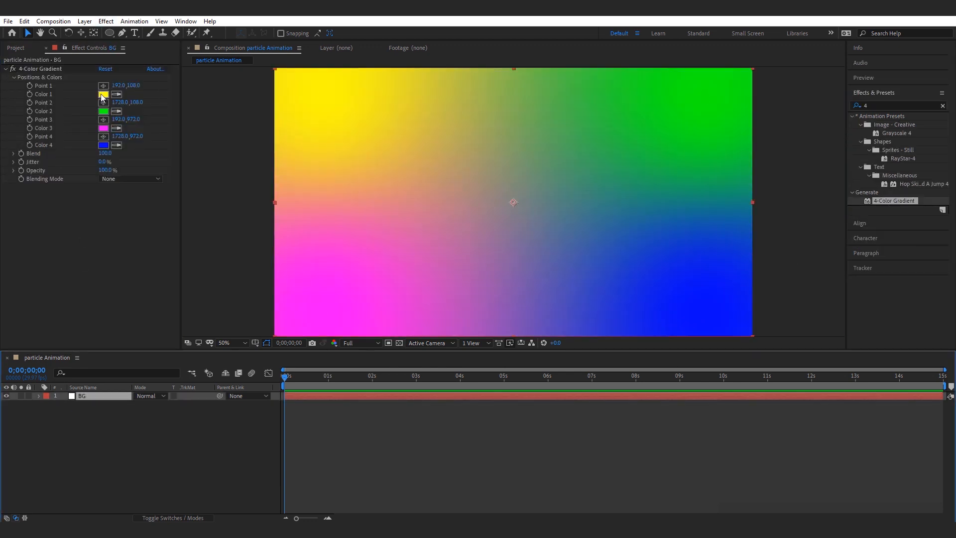
Set Color 1 of the BG layer's 4-Color Gradient to dark navy blue, hex 021339
click(103, 95)
click(262, 389)
drag(247, 397, 247, 439)
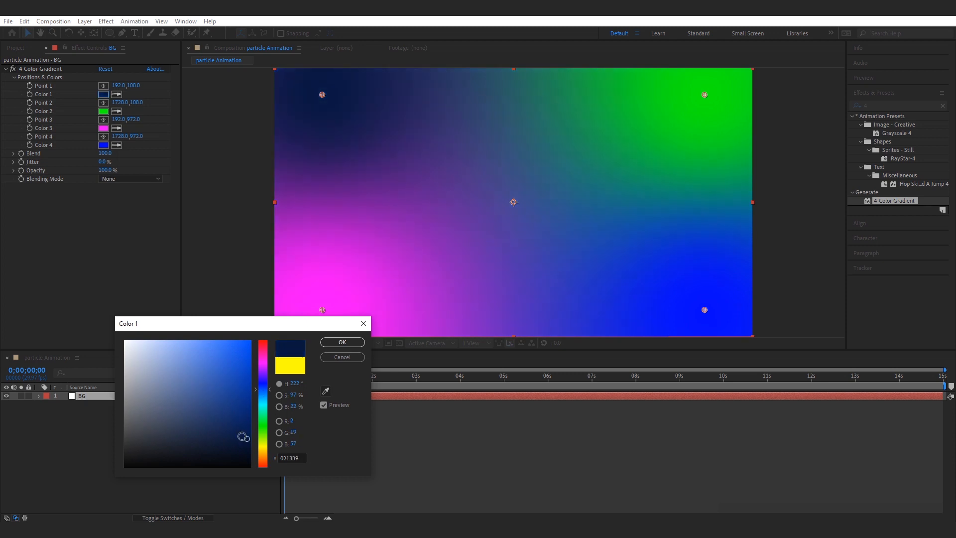
click(342, 342)
Set Color 4 and Color 3 of the BG layer's 4-Color Gradient to black
click(104, 145)
drag(249, 399, 258, 482)
click(342, 342)
click(103, 128)
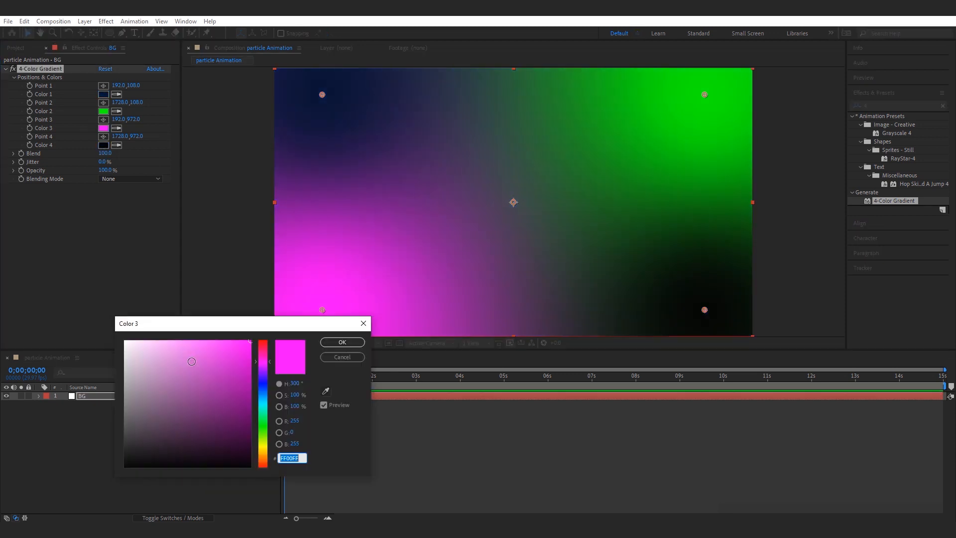
drag(191, 361, 199, 478)
click(342, 342)
Set Color 2 of the BG layer's gradient to bright blue, hex 008AFF, and deselect the layer
click(103, 111)
drag(269, 425, 271, 393)
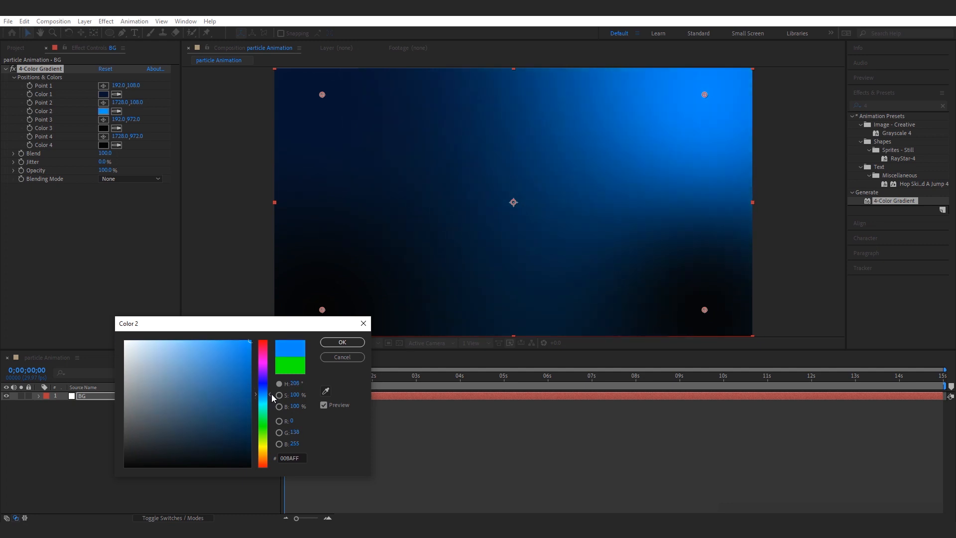
click(343, 343)
click(199, 440)
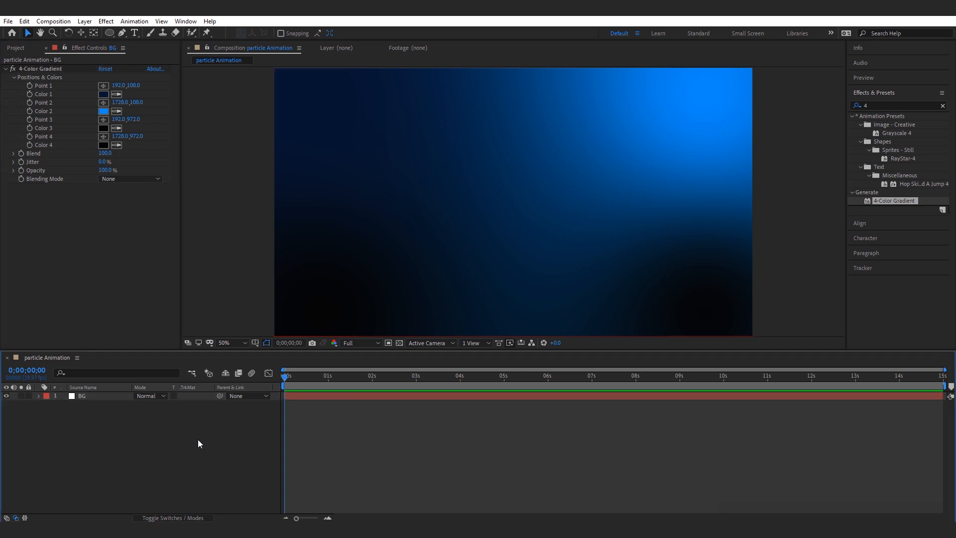
Create another full-composition solid layer named Ground above BG
right_click(190, 439)
mouse_move(232, 332)
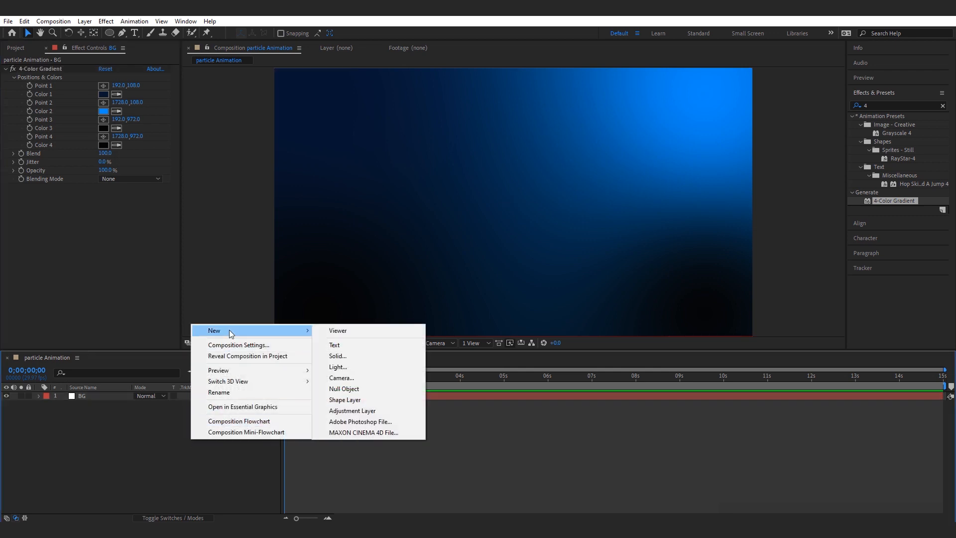
click(359, 354)
text(Ground)
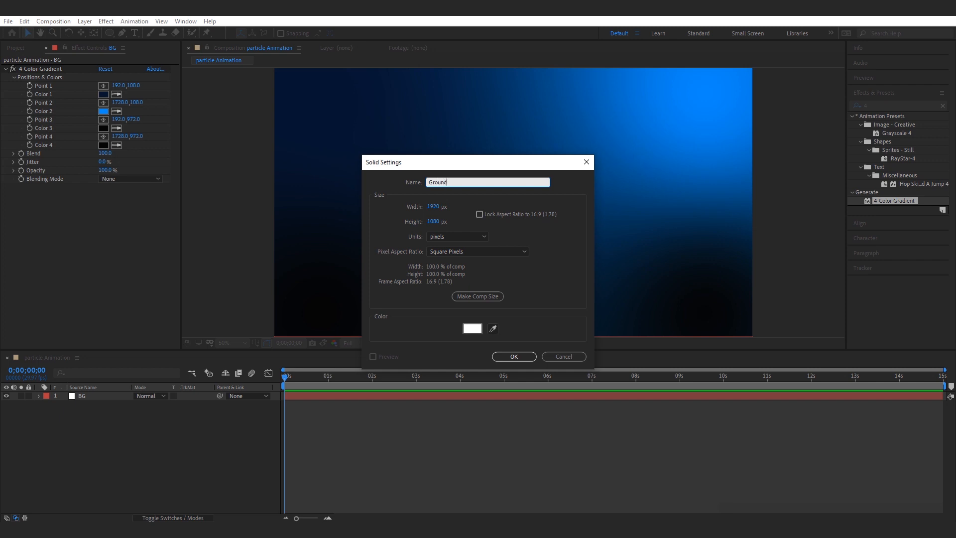
click(509, 357)
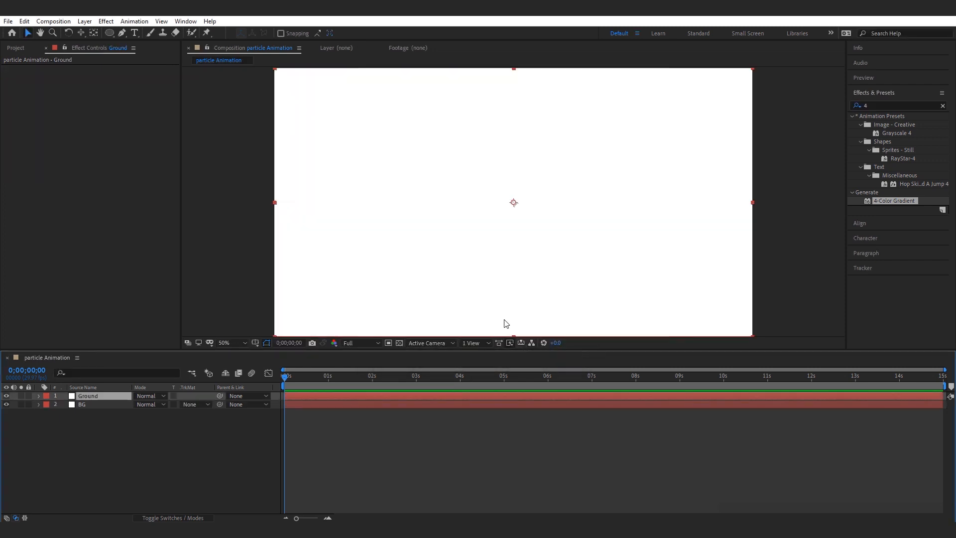
Find the Fractal Noise effect and apply it to the Ground layer
click(103, 425)
click(83, 395)
click(867, 104)
text(fra)
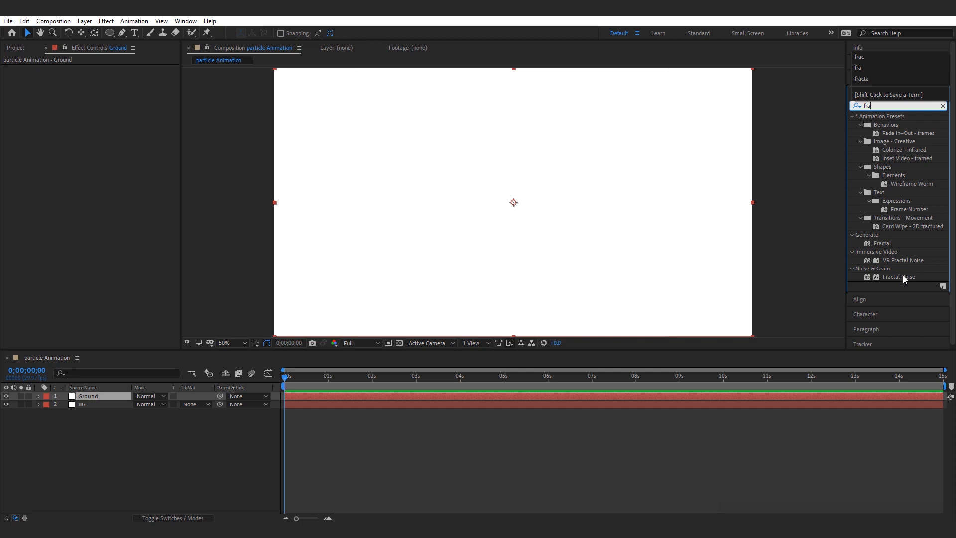
click(899, 277)
drag(6, 392, 82, 397)
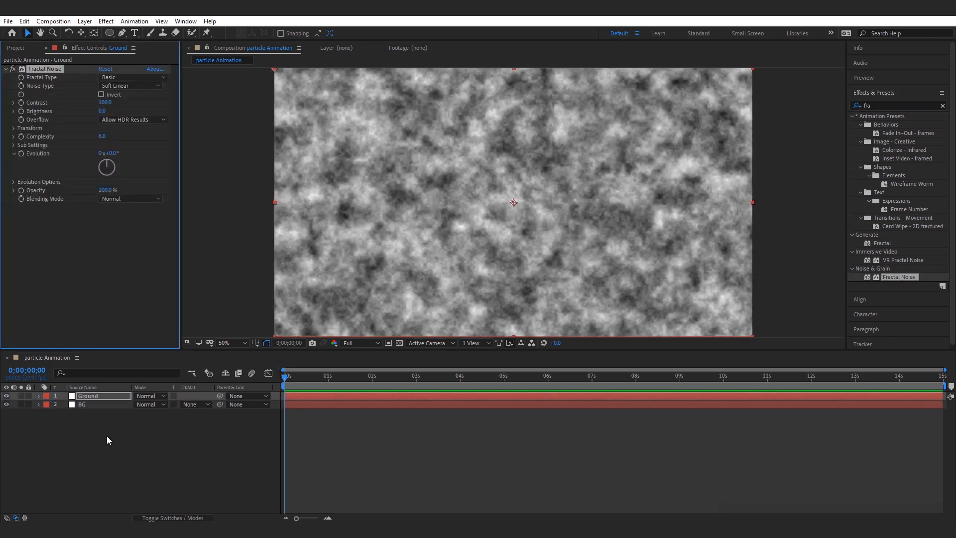
Set Ground's Fractal Noise to fractal type Dynamic and noise type Spline, with Invert enabled and Complexity 15
click(114, 77)
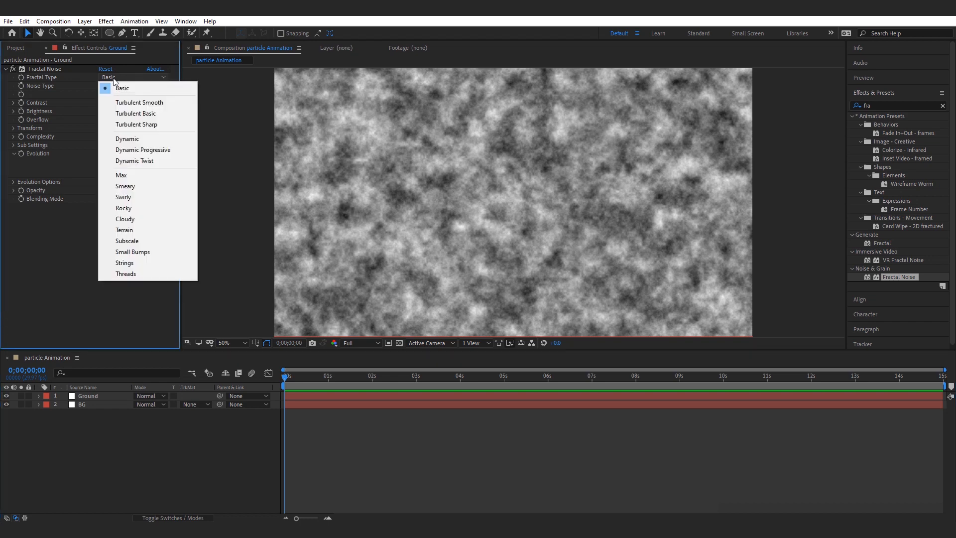
click(127, 139)
click(120, 87)
click(123, 129)
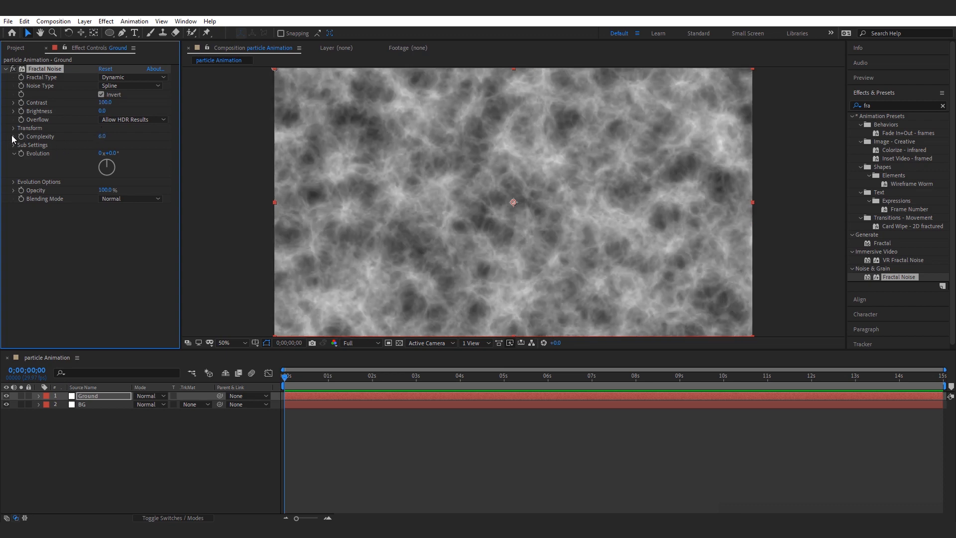
click(102, 136)
click(45, 217)
In the Fractal Noise sub settings, set Sub Scaling to 80 and Sub Rotation to -51°
click(13, 145)
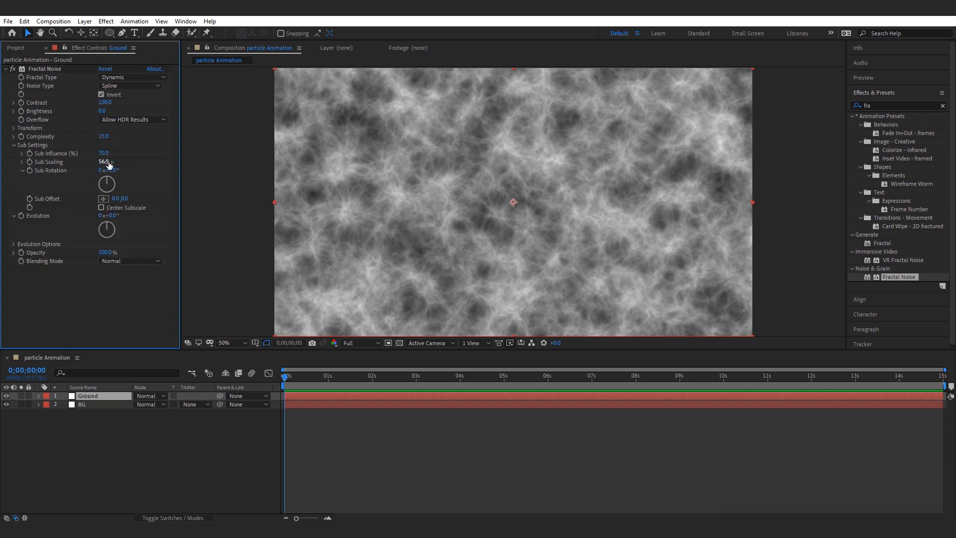
drag(105, 162, 135, 162)
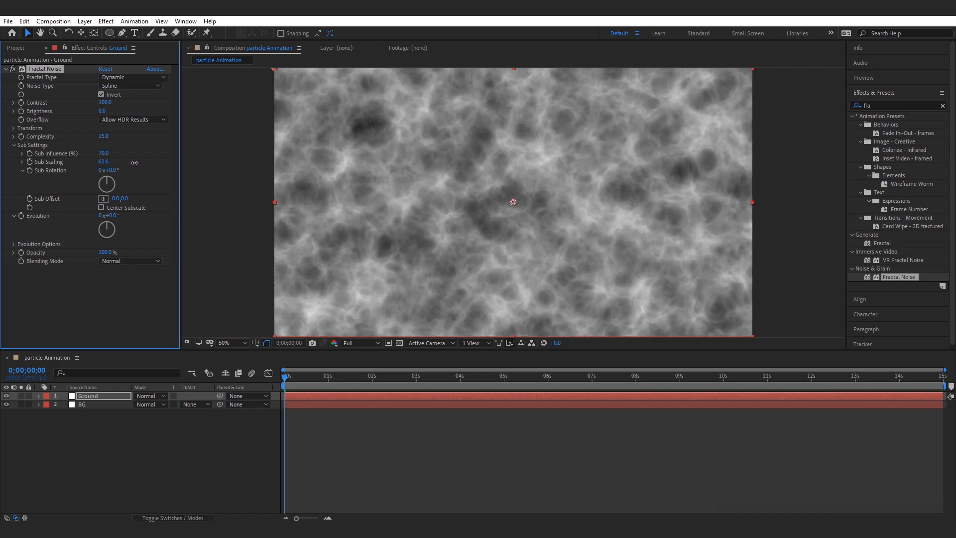
click(104, 161)
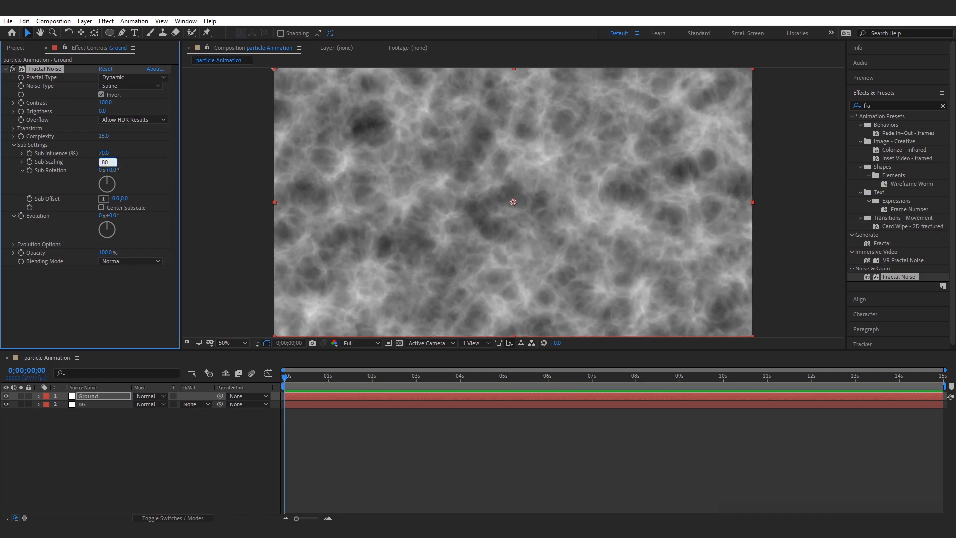
text(80)
key(Return)
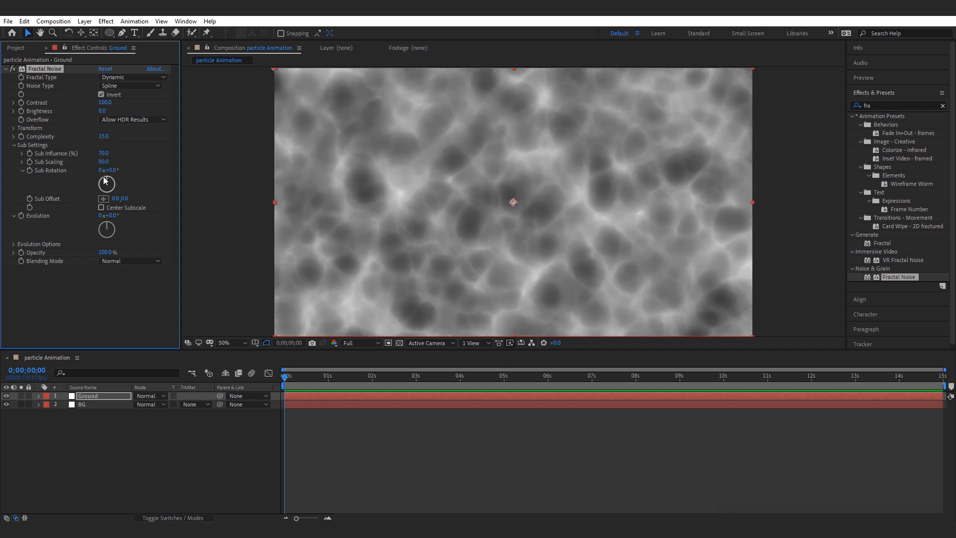
drag(108, 181, 102, 184)
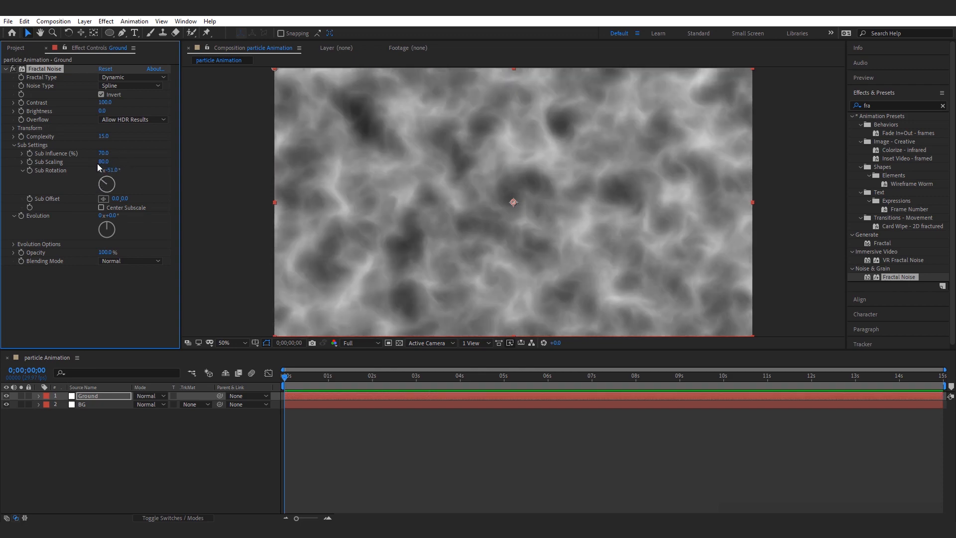
click(72, 287)
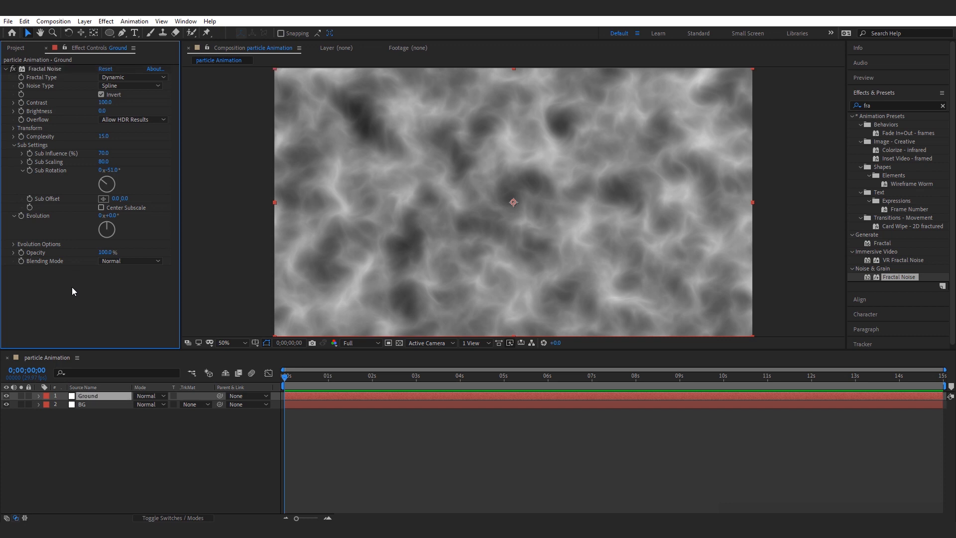
Add a keyframe for the Fractal Noise Evolution at the composition's first frame
mouse_move(287, 383)
mouse_down()
mouse_move(303, 380)
mouse_move(278, 383)
mouse_up()
click(89, 282)
mouse_move(286, 382)
mouse_down()
mouse_move(931, 414)
mouse_move(280, 398)
mouse_up()
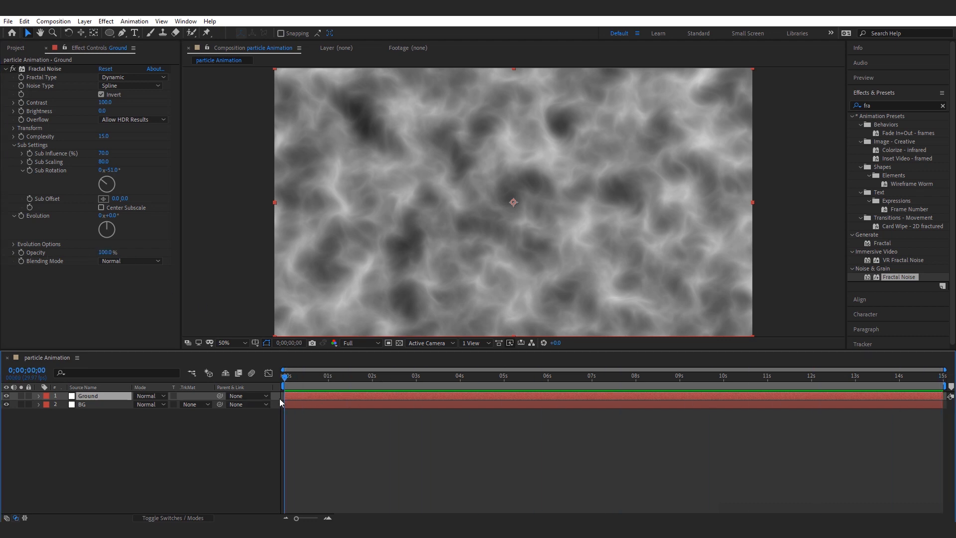
click(22, 216)
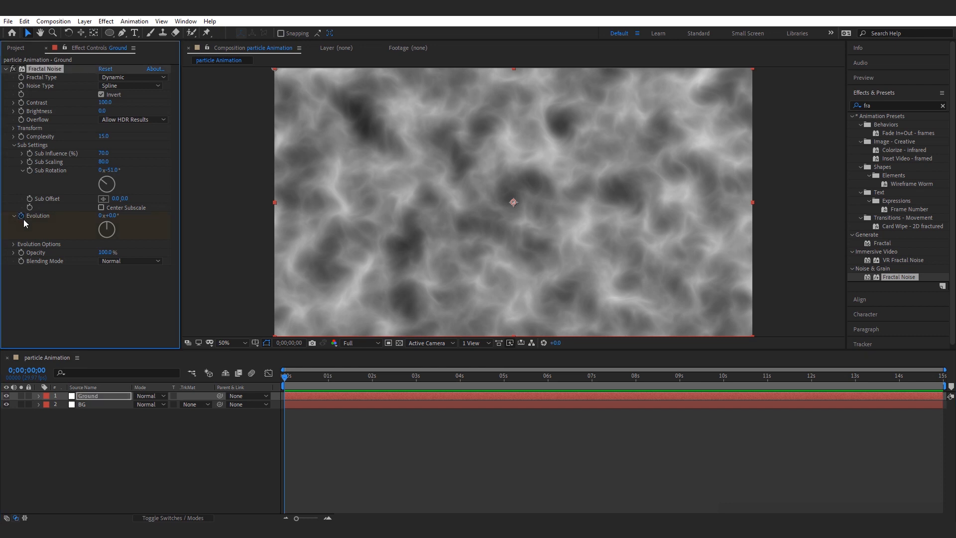
Set Evolution to 10 revolutions at the last frame, 0;00;14;29, and preview the animation
drag(285, 384, 950, 392)
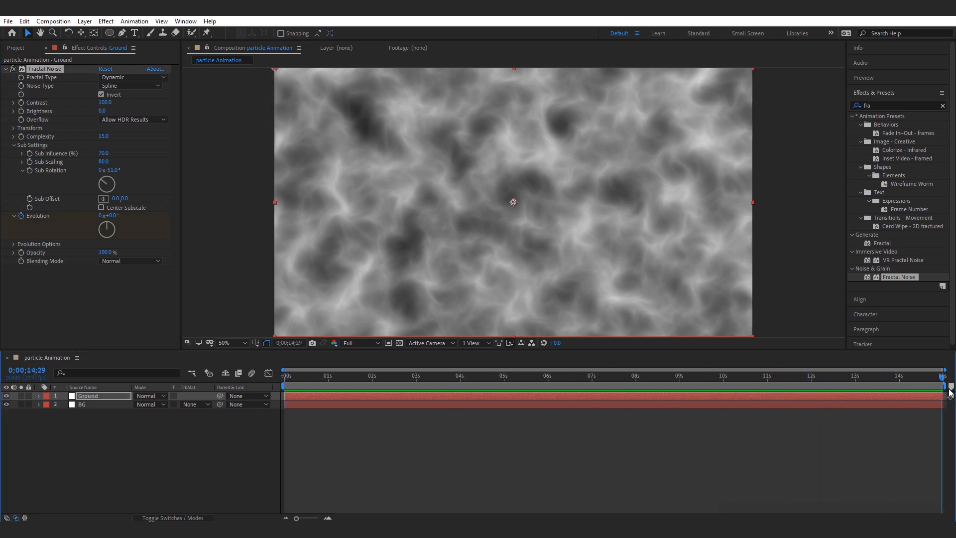
click(101, 216)
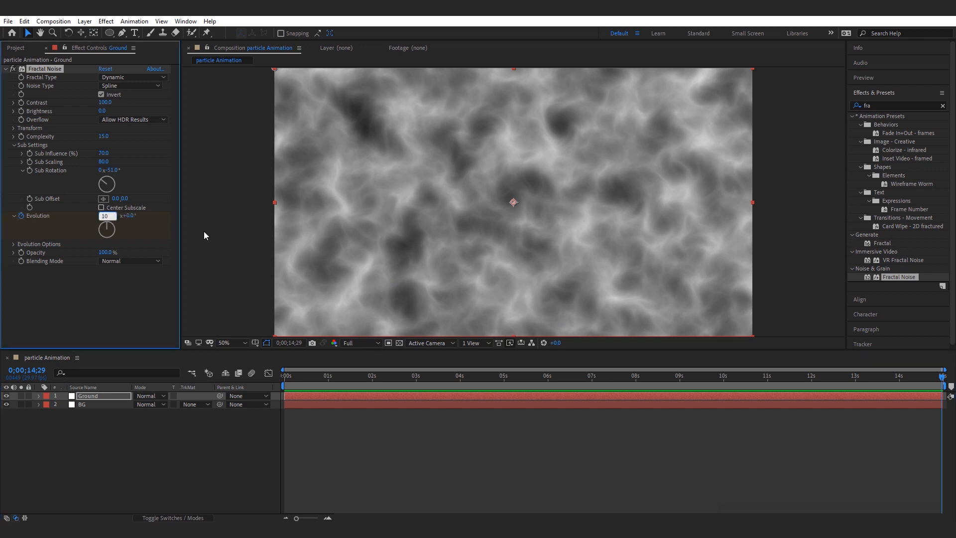
text(10)
click(361, 416)
key(space)
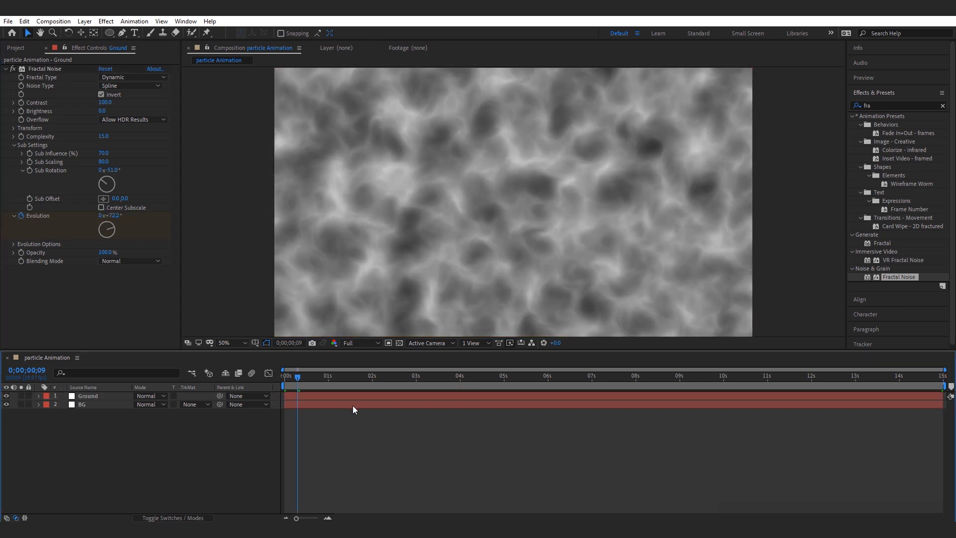
Reveal the Ground layer's keyframes and change the Evolution keyframe at the last frame to 8 revolutions
click(487, 399)
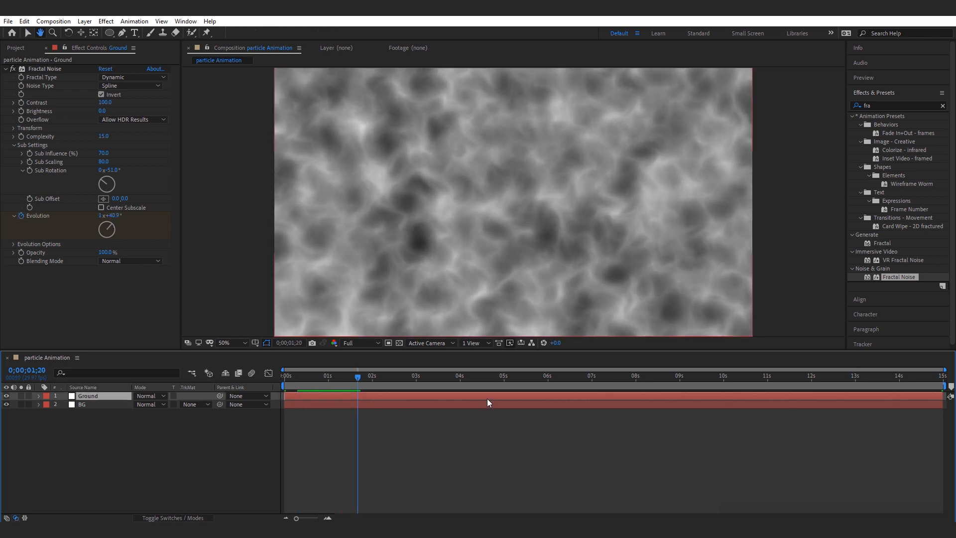
key(u)
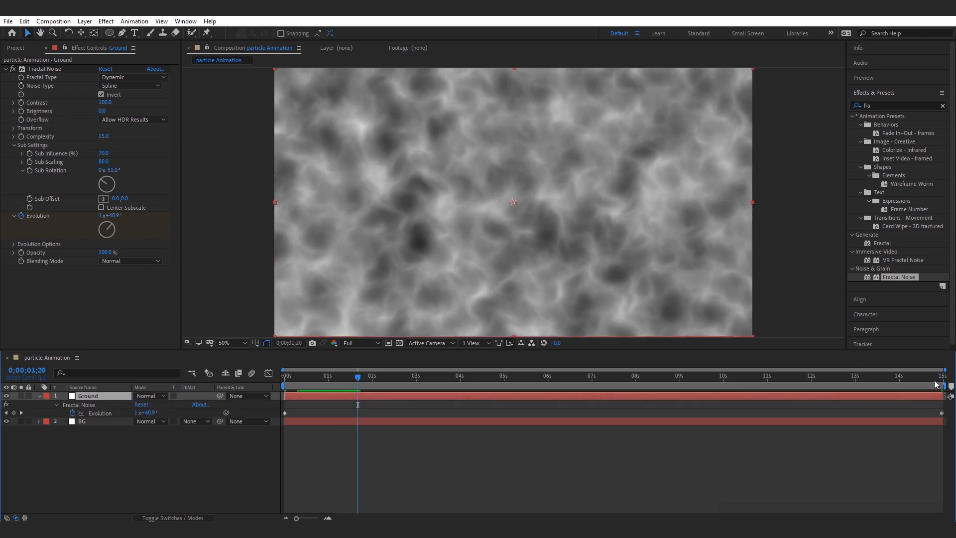
drag(937, 384, 947, 384)
click(942, 413)
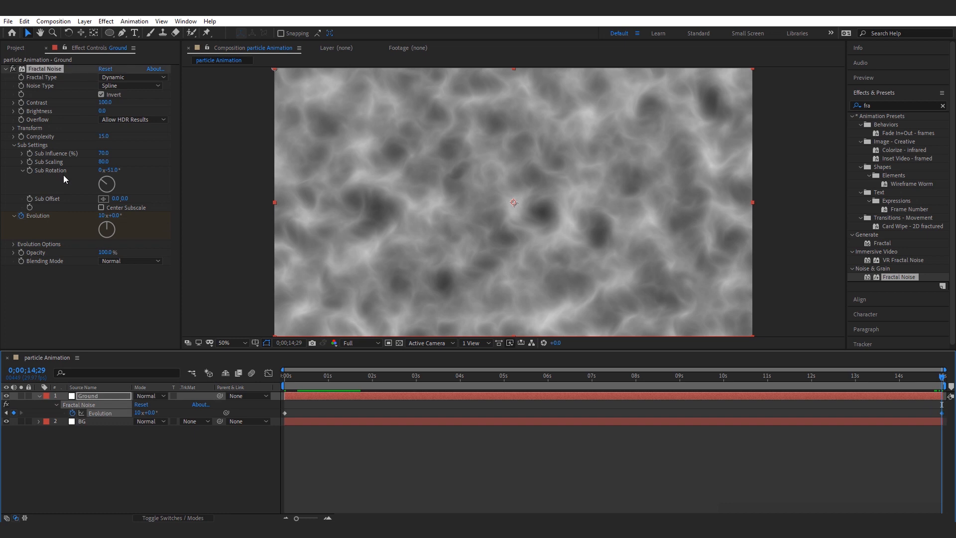
click(101, 217)
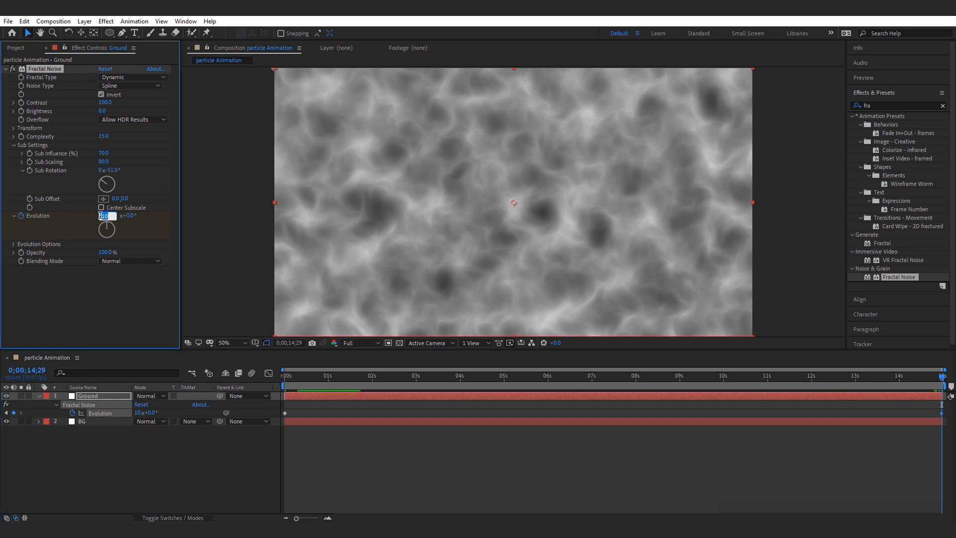
text(8)
Preview the fractal noise evolution at several points along the timeline, including the last frame
click(320, 380)
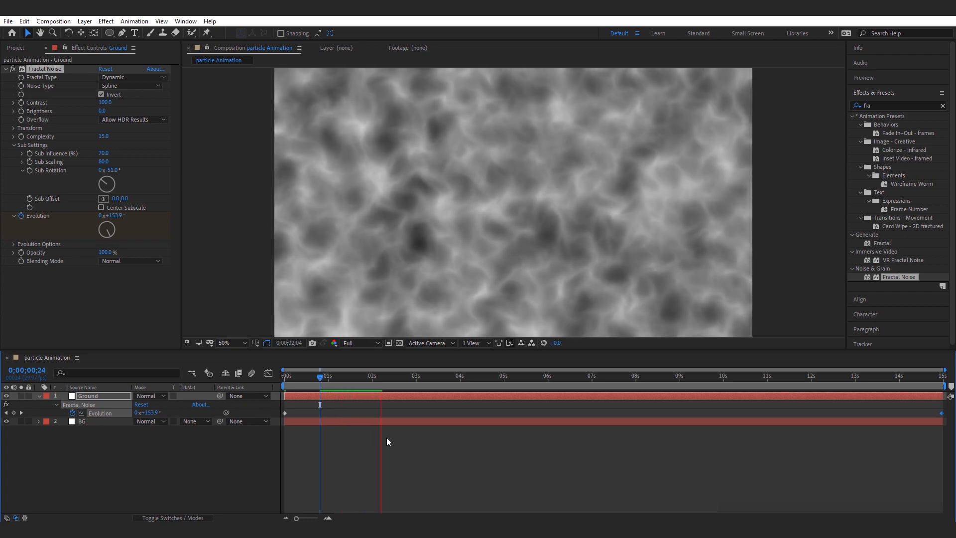
click(336, 377)
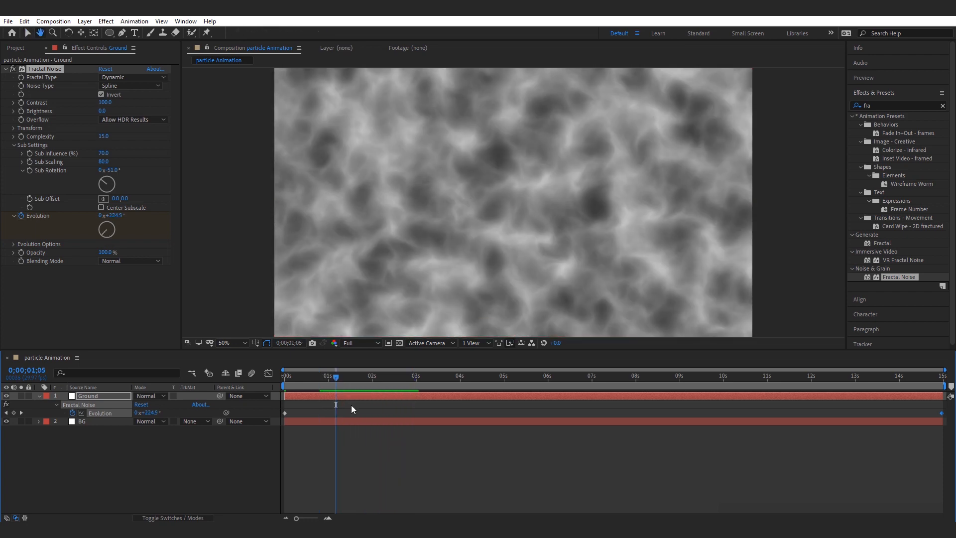
click(932, 378)
drag(940, 381, 948, 411)
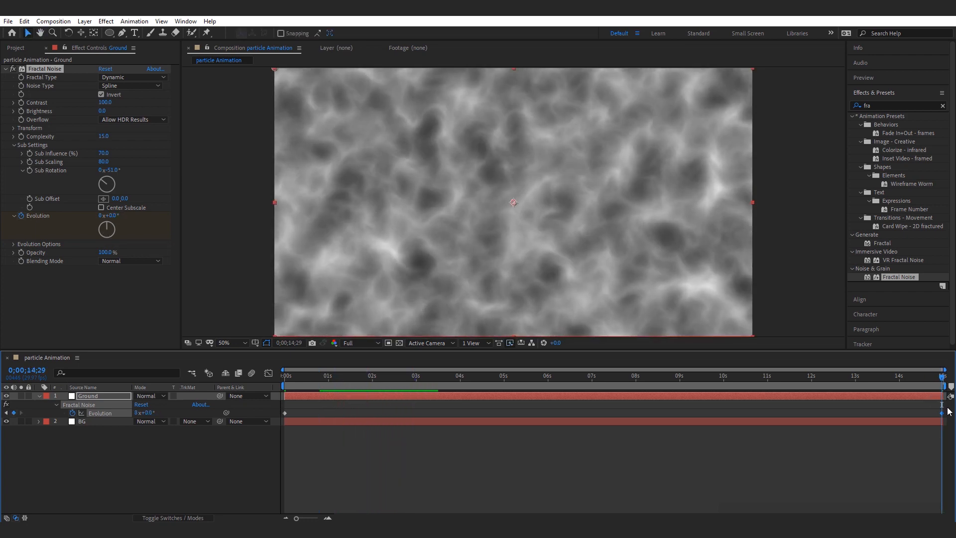
key(space)
click(551, 466)
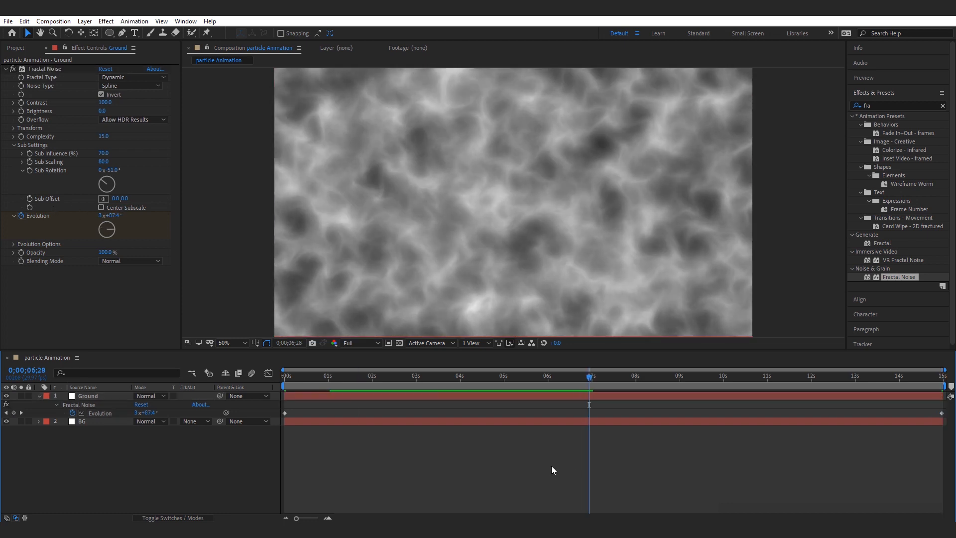
Show the layer switches and turn the Ground layer into a 3D layer
click(92, 397)
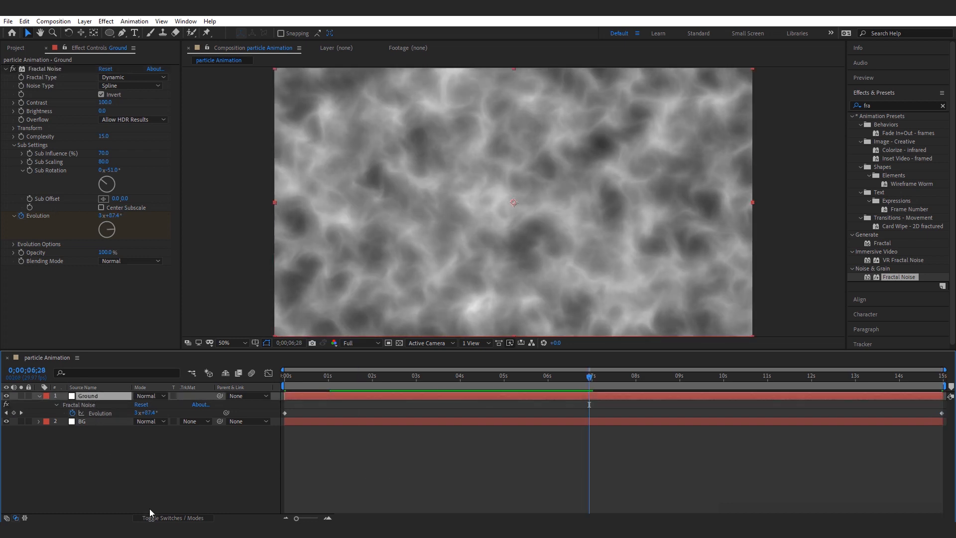
click(180, 518)
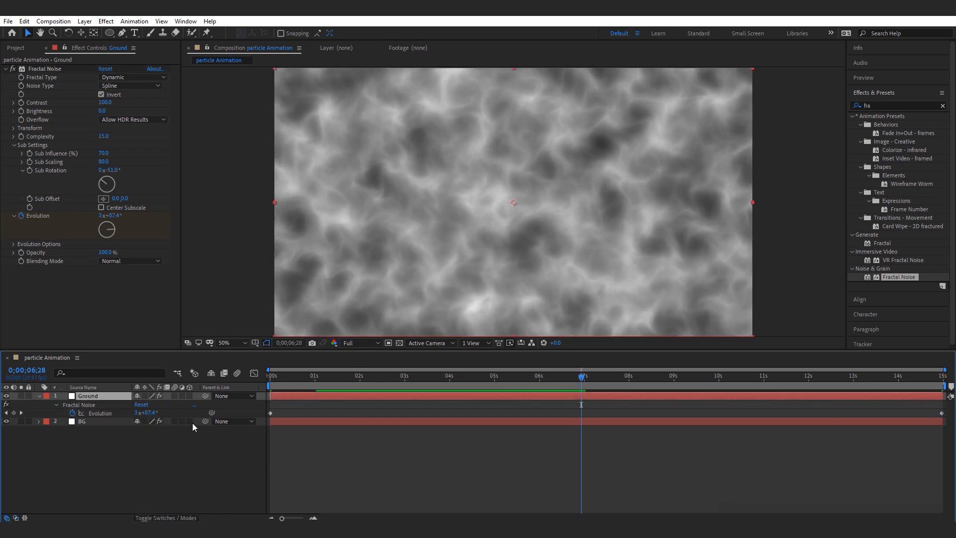
click(190, 396)
click(189, 477)
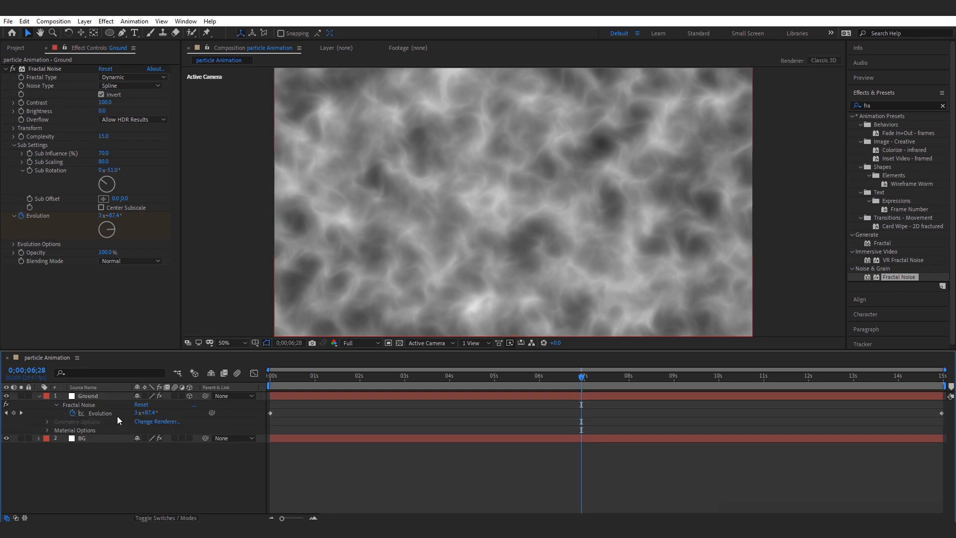
Rotate the Ground layer to -74° on X and move it down into the lower half of the composition
click(102, 395)
key(r)
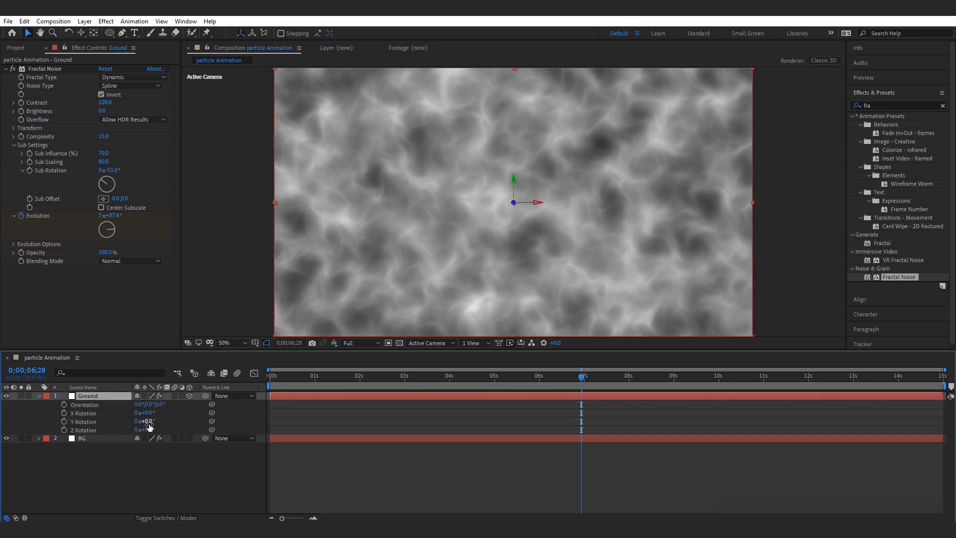
drag(152, 413, 118, 418)
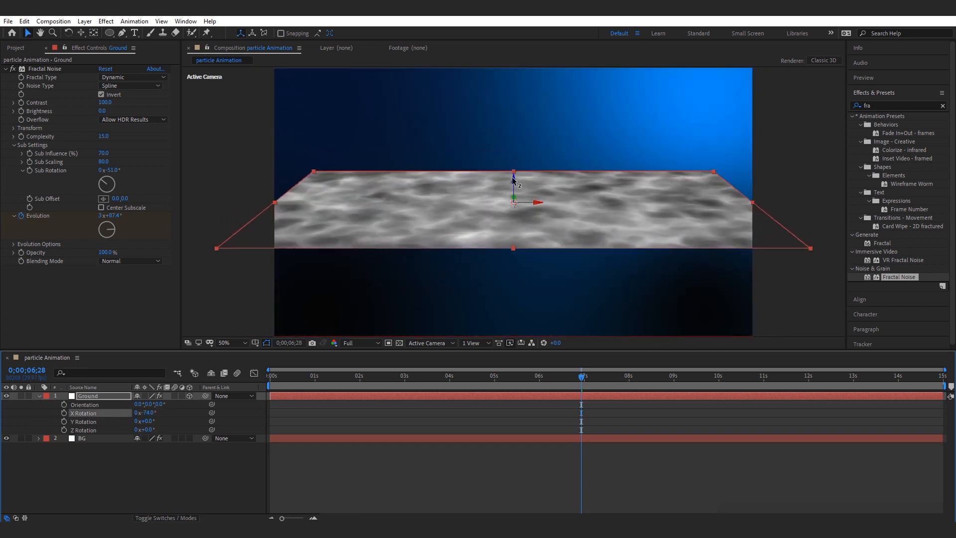
drag(514, 179, 513, 260)
Scale the Ground layer uniformly to 154% so it extends past both sides of the frame
key(comma)
key(comma)
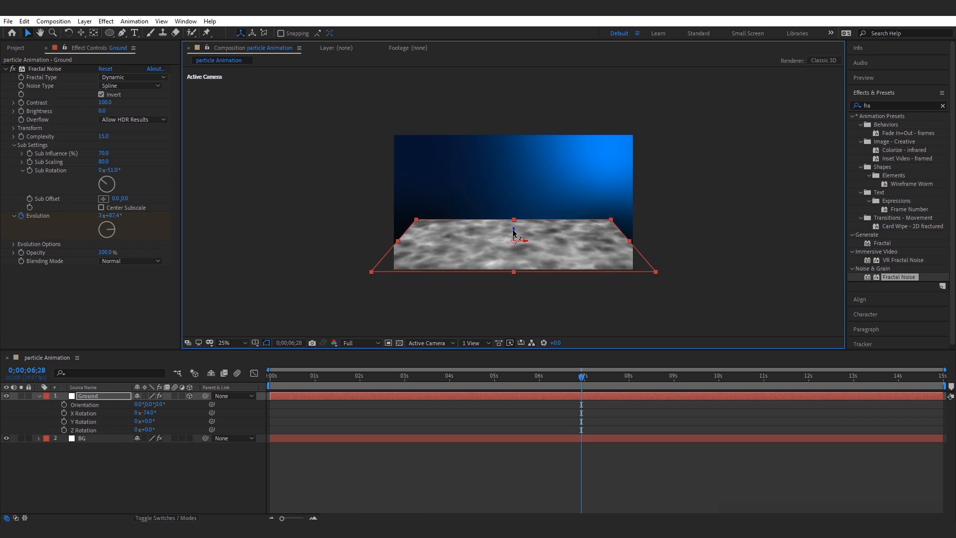
key(s)
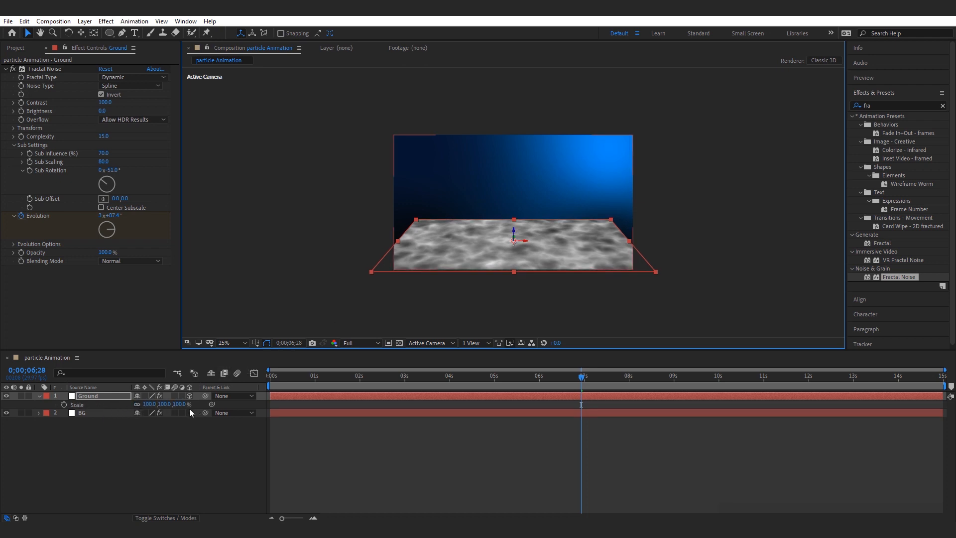
drag(179, 404, 209, 403)
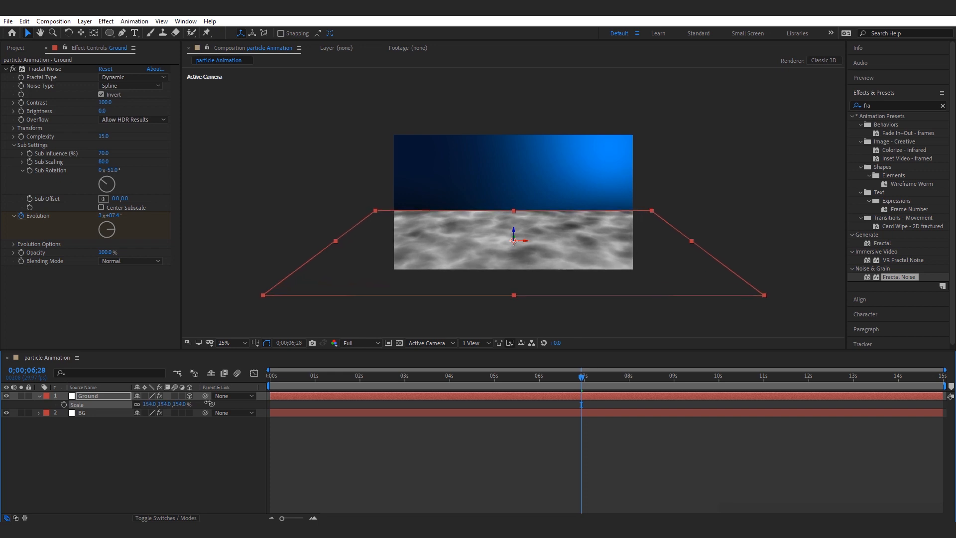
click(334, 435)
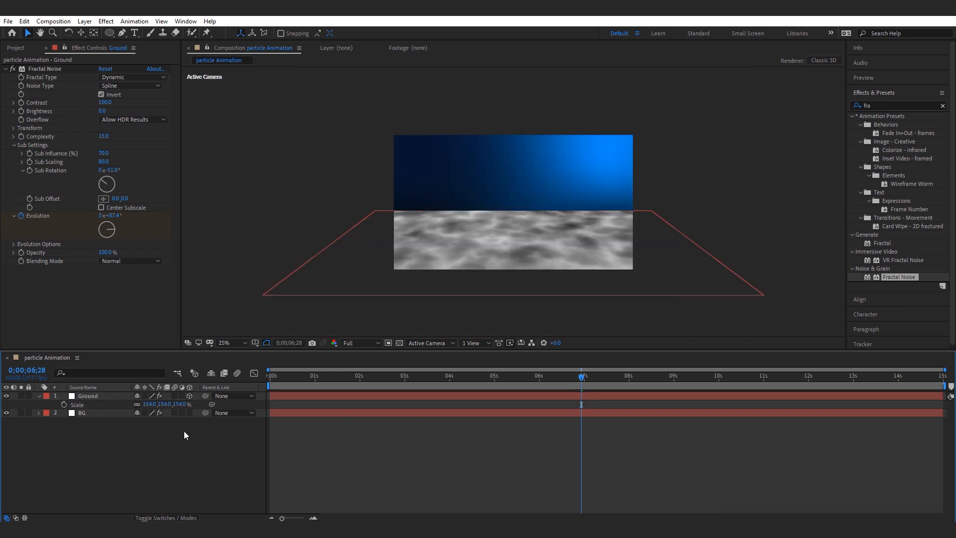
Draw a wide elliptical mask on the Ground layer and move it to center it horizontally in the composition
click(84, 397)
click(109, 33)
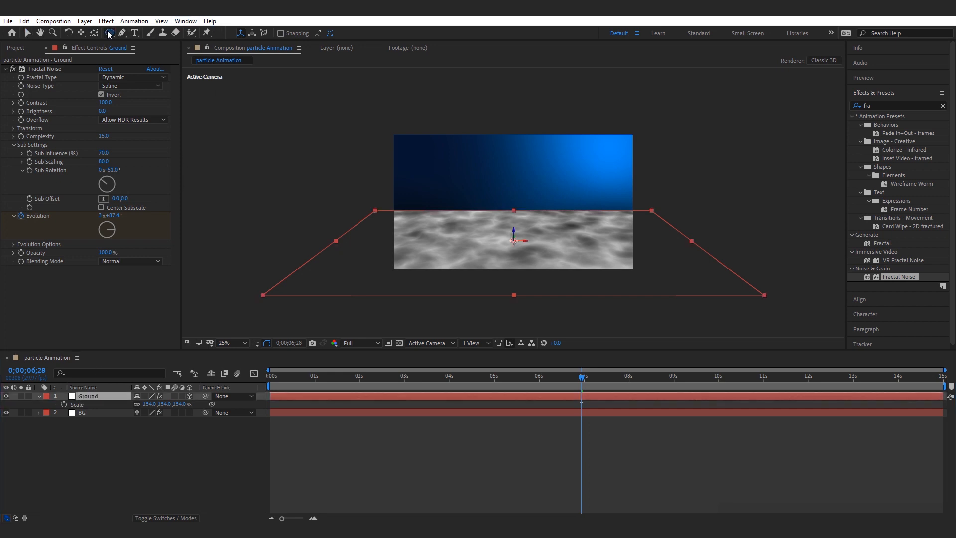
drag(531, 248, 732, 294)
click(28, 34)
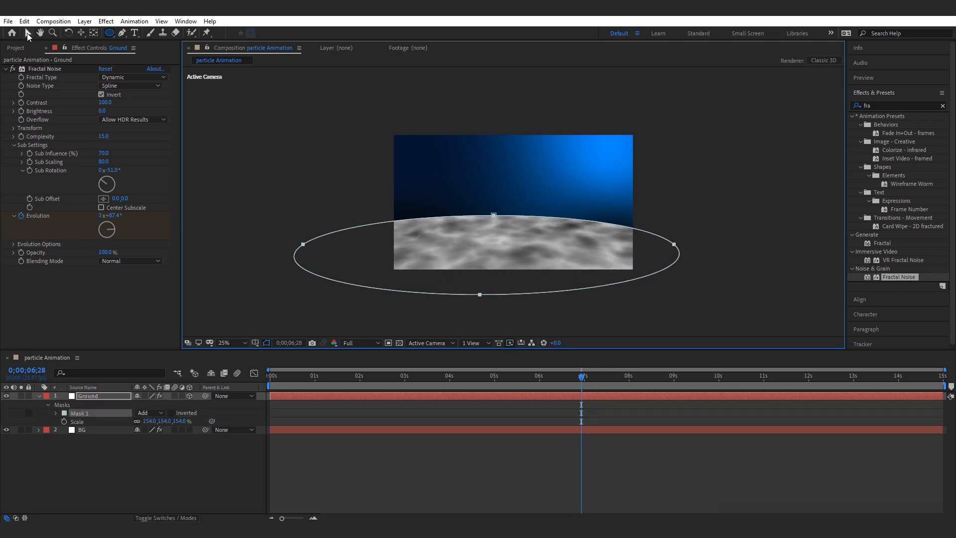
drag(309, 248, 329, 249)
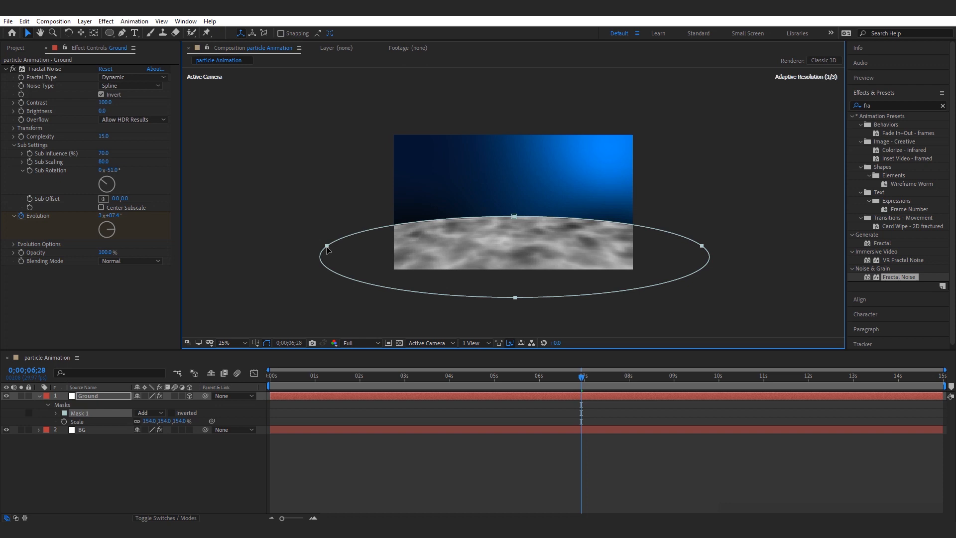
Set the Ground mask's feather to 194 pixels, nudge its leftmost point slightly outward, and preview the animation
click(56, 412)
drag(148, 430, 236, 427)
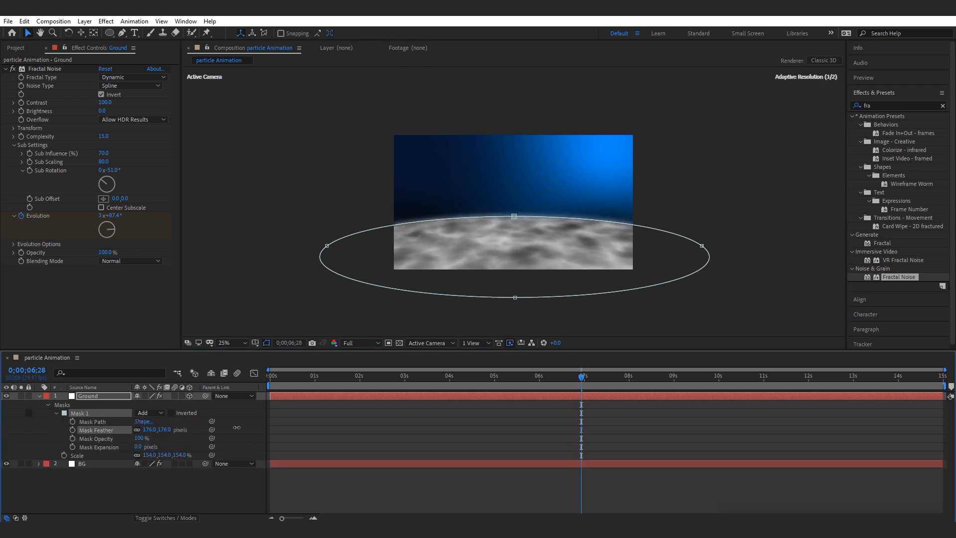
drag(326, 245, 429, 238)
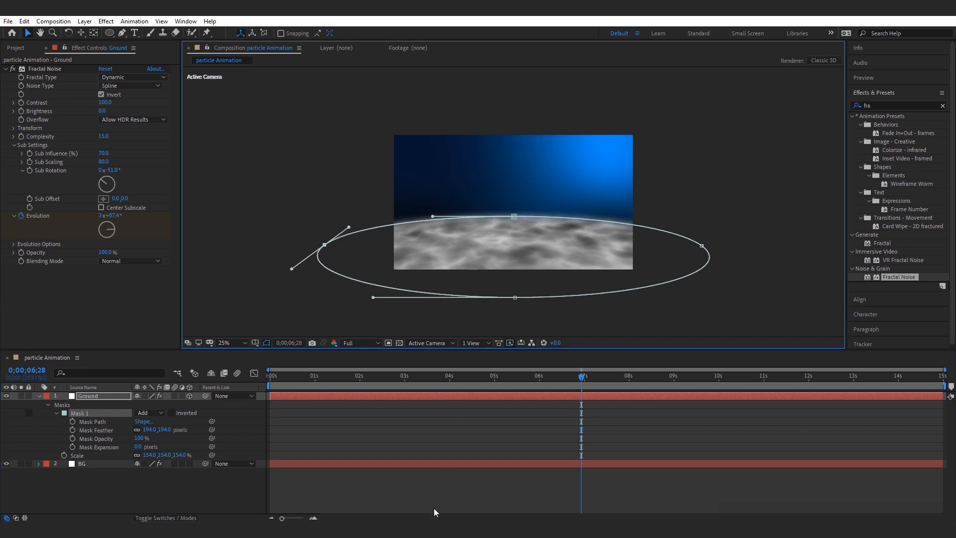
key(space)
scroll(489, 286, up, 2)
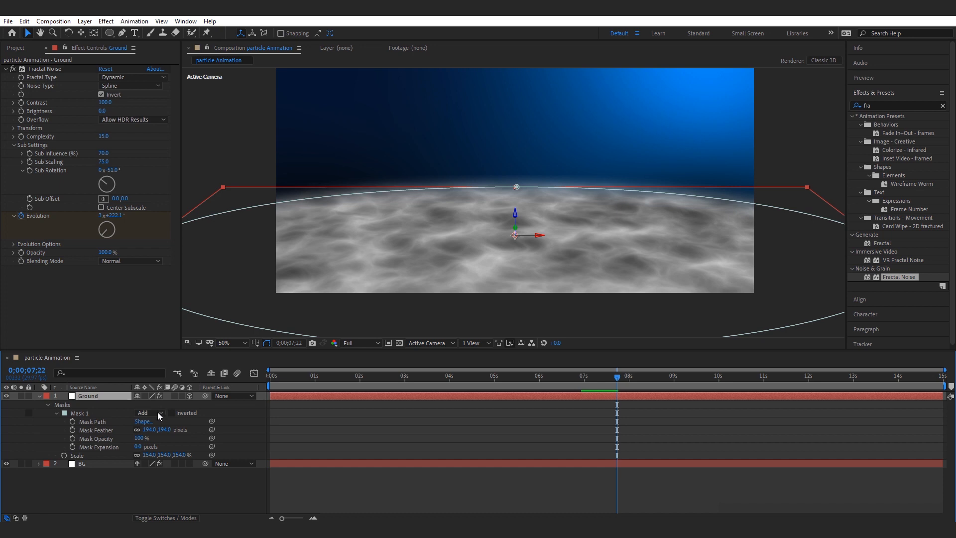
Set the Ground layer's blending mode to Color Dodge and preview the result
click(149, 518)
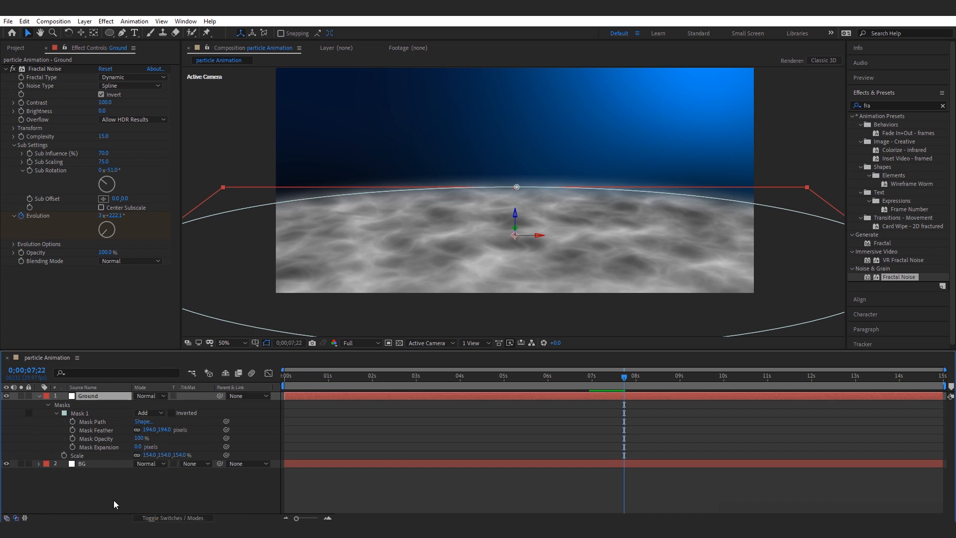
click(143, 397)
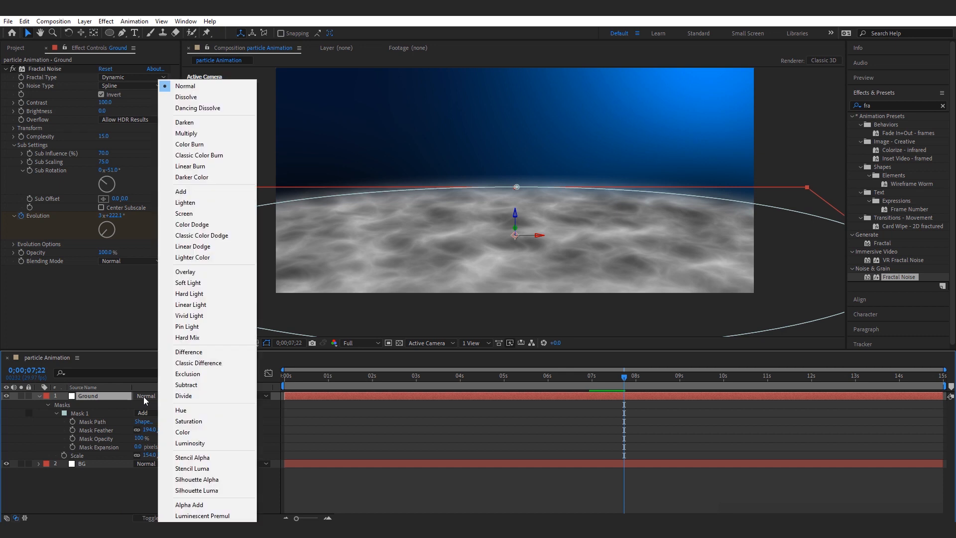
click(198, 224)
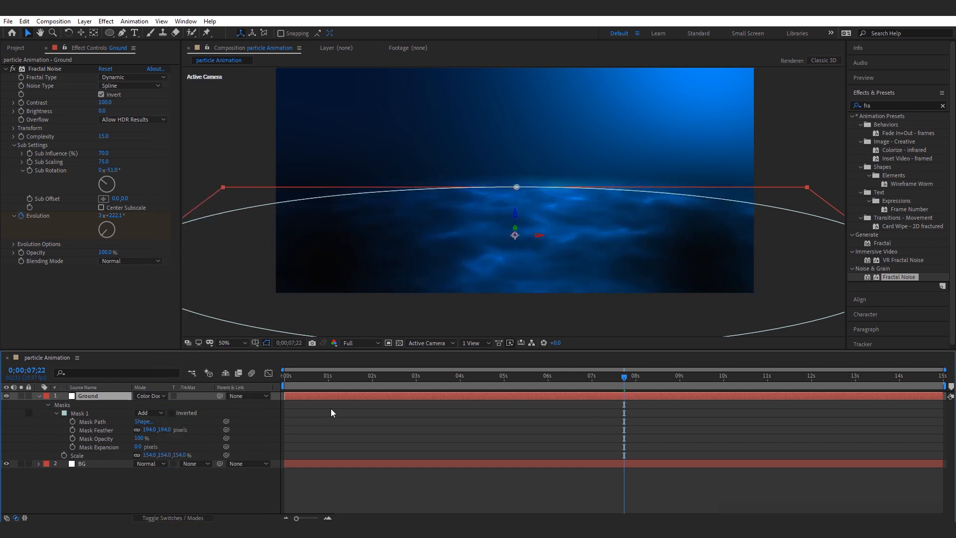
click(328, 387)
key(space)
Create a new white 1920 x 1080 px solid named Rays
right_click(175, 484)
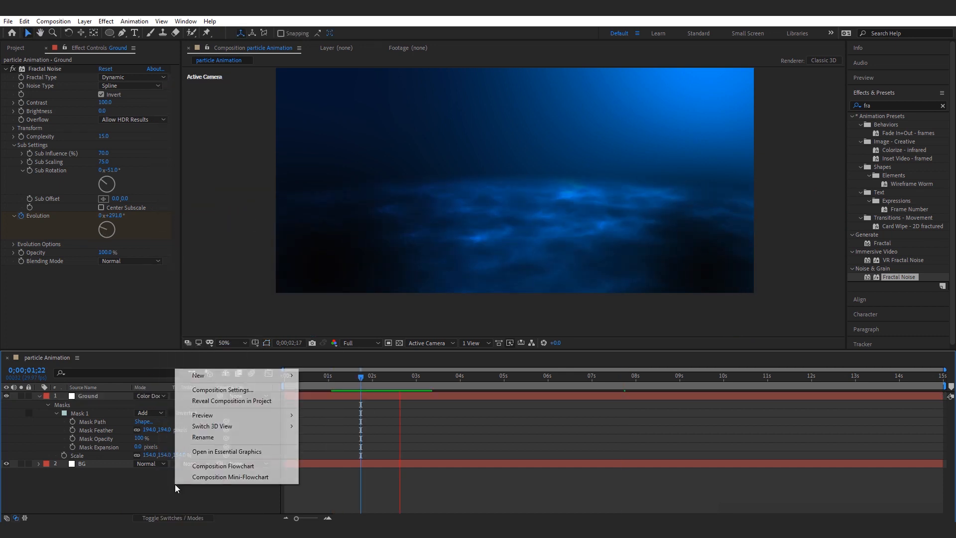
mouse_move(239, 376)
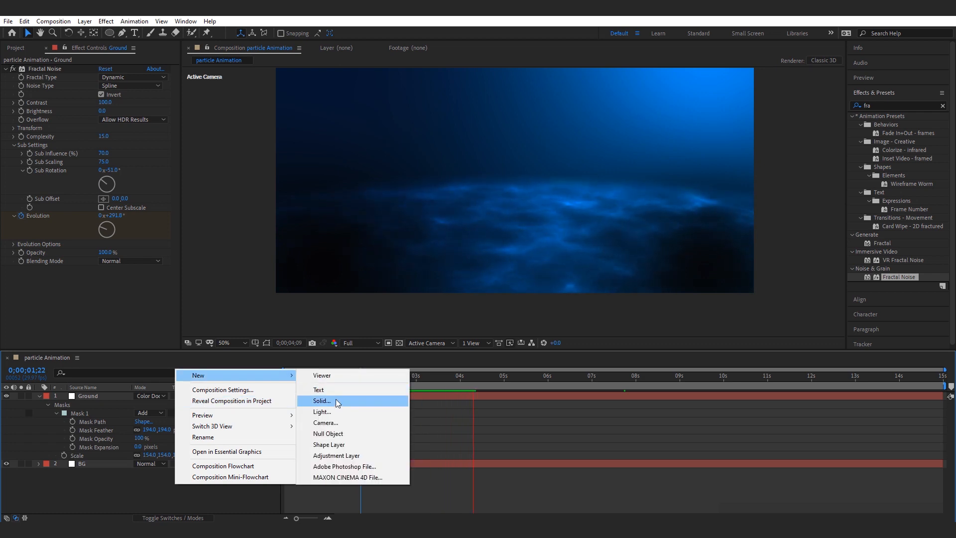
click(336, 401)
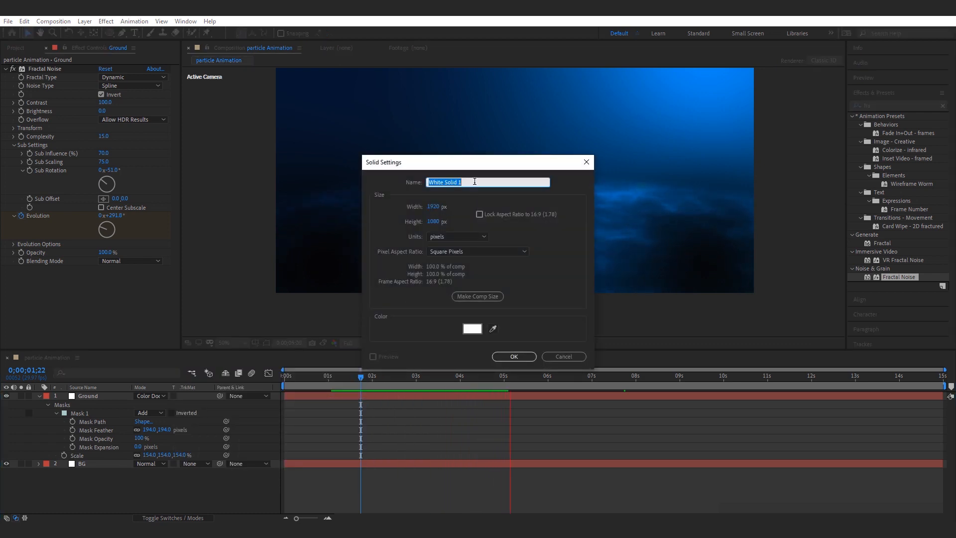
text(Rays)
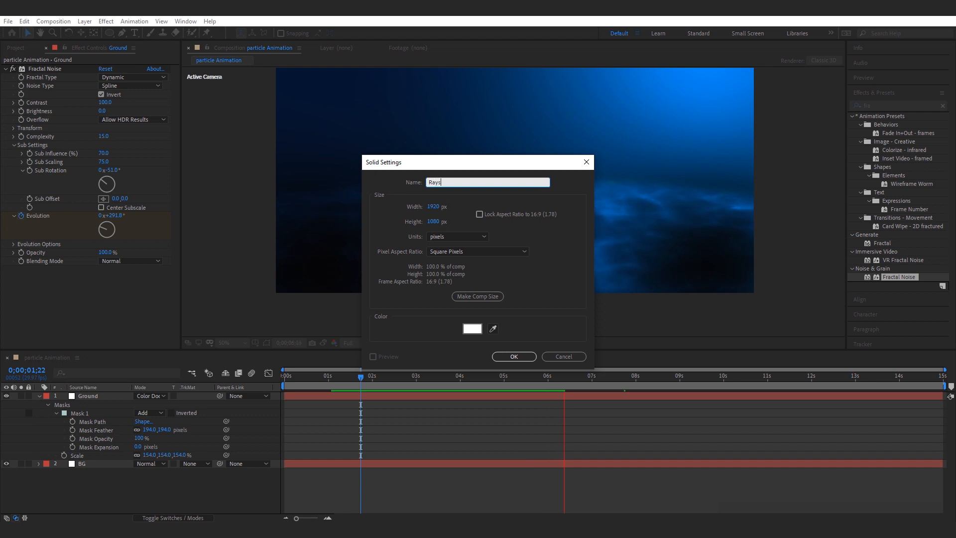
click(513, 356)
Apply Fractal Noise to the Rays layer and set its noise type to Linear
click(516, 389)
drag(894, 277, 106, 396)
scroll(426, 249, down, 2)
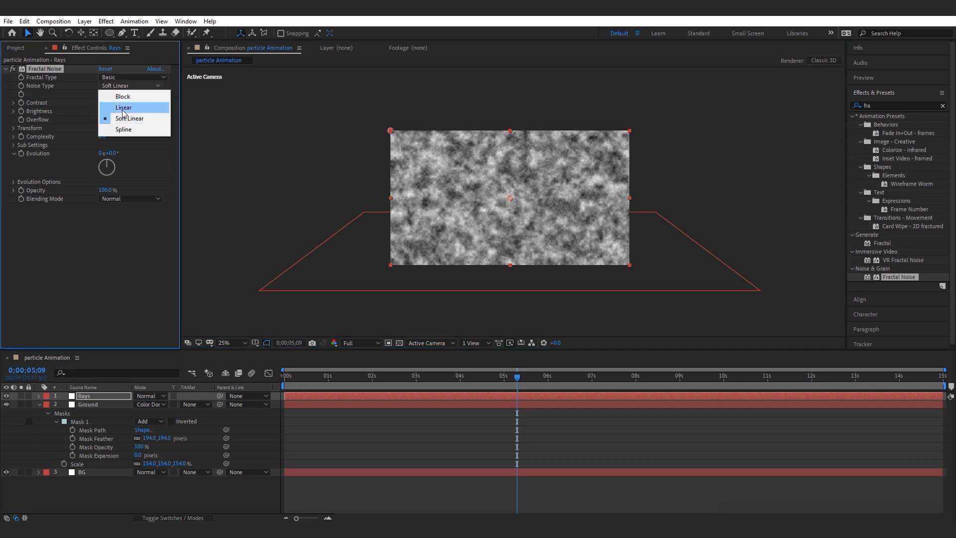
click(120, 107)
key(period)
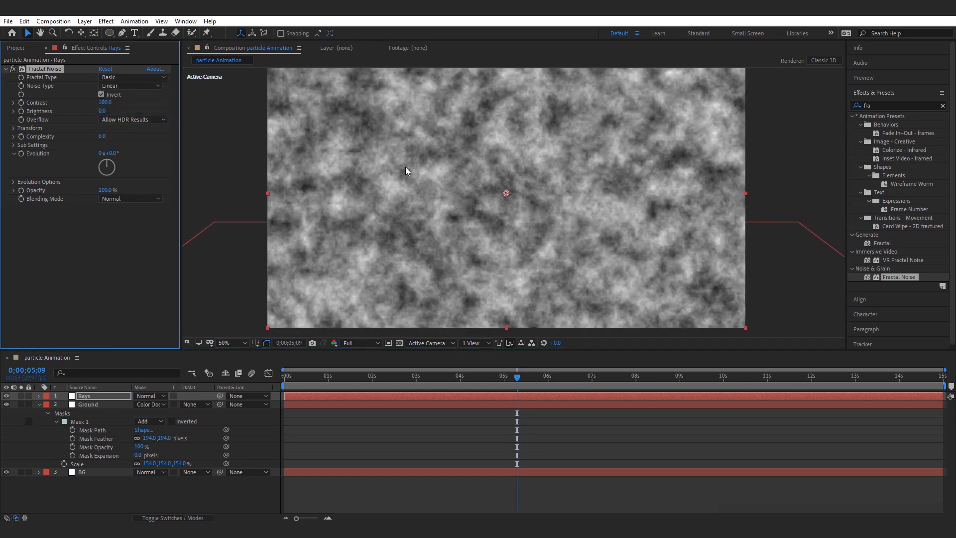
Turn off Uniform Scaling for the Rays noise and set Scale Width to 600 and Scale Height to 20
click(14, 128)
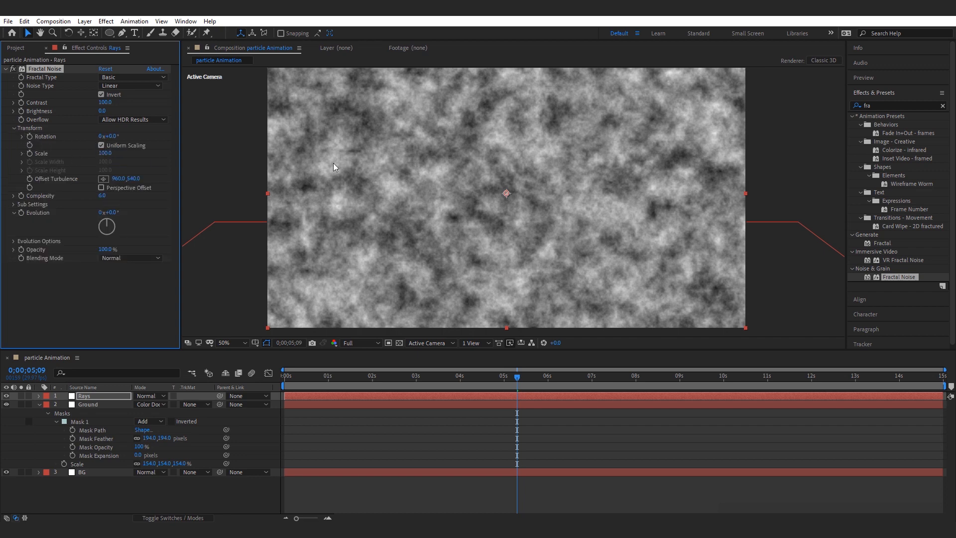
click(101, 145)
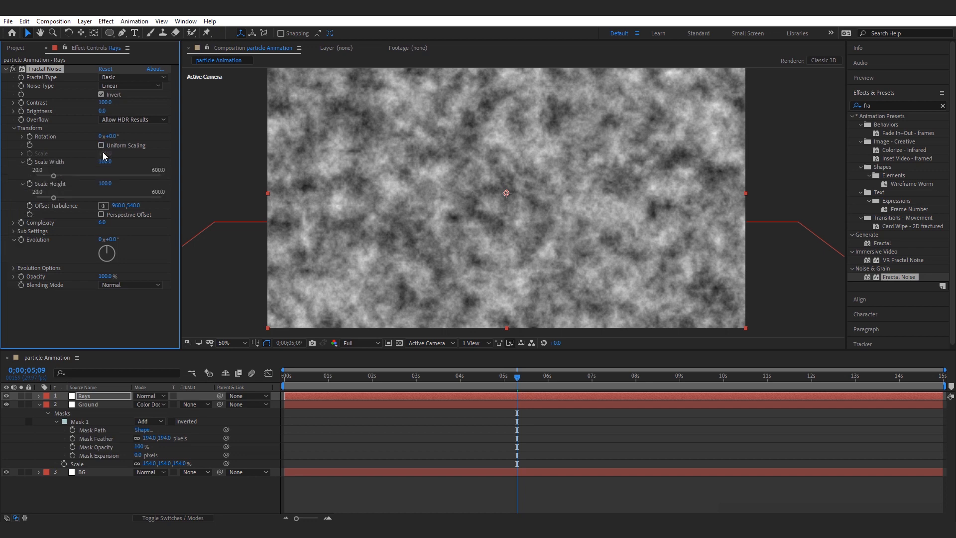
click(104, 161)
text(600)
key(Return)
click(105, 184)
text(20)
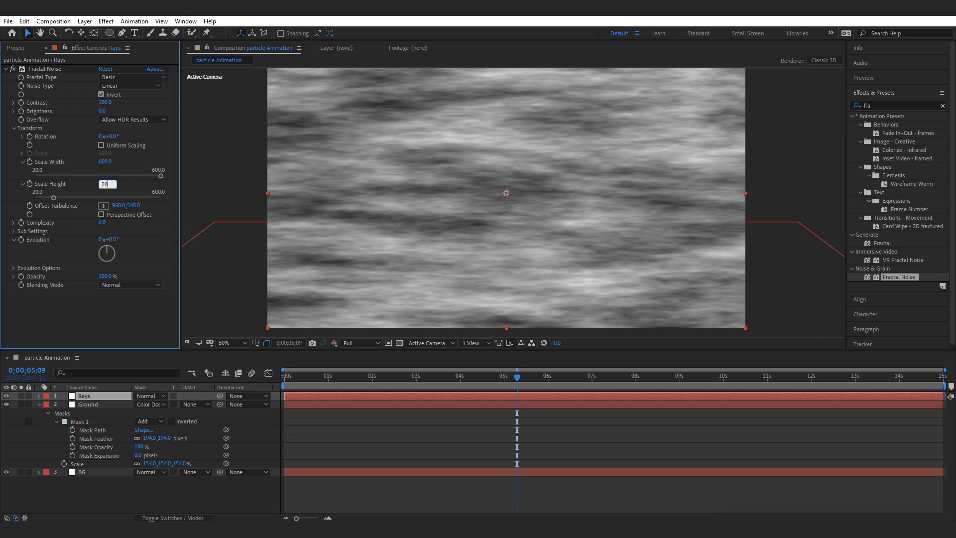
key(Return)
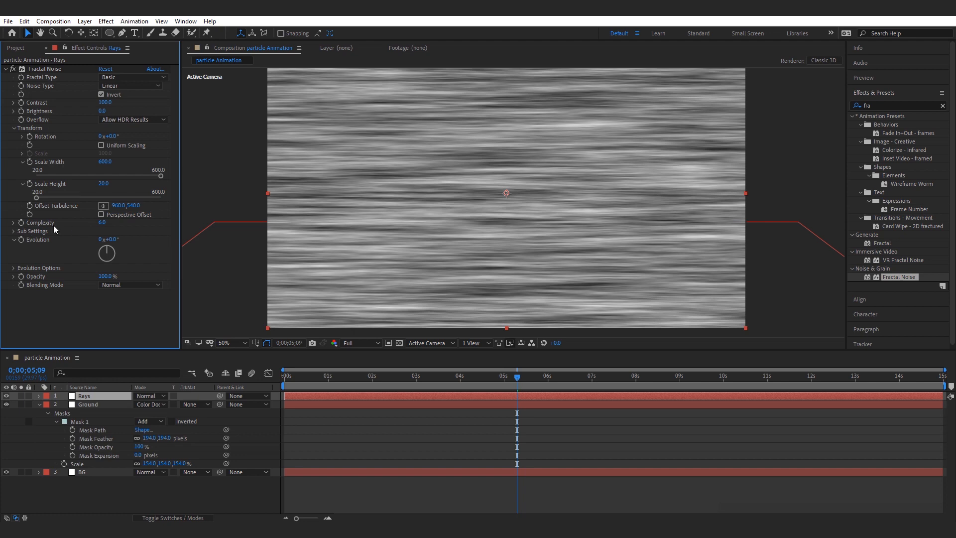
Set the Rays noise's Complexity to 14 and its Sub Scaling to 300
click(101, 223)
key(Return)
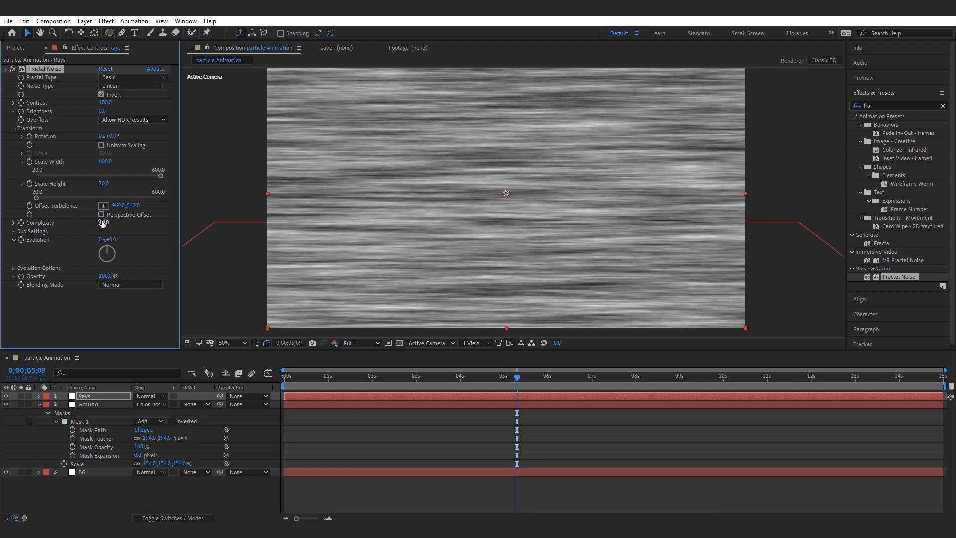
click(14, 231)
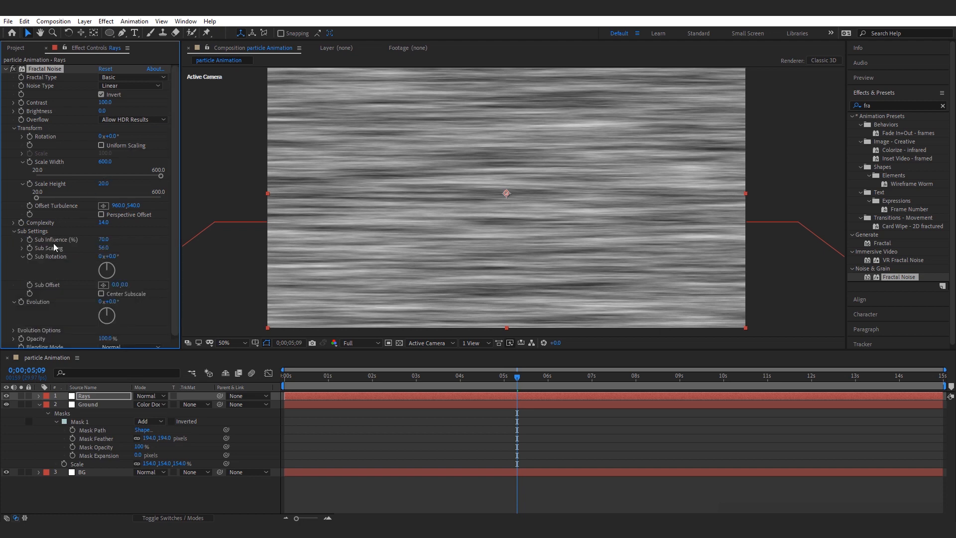
drag(103, 248, 231, 260)
click(104, 248)
text(100)
key(Return)
click(103, 249)
text(300)
key(Return)
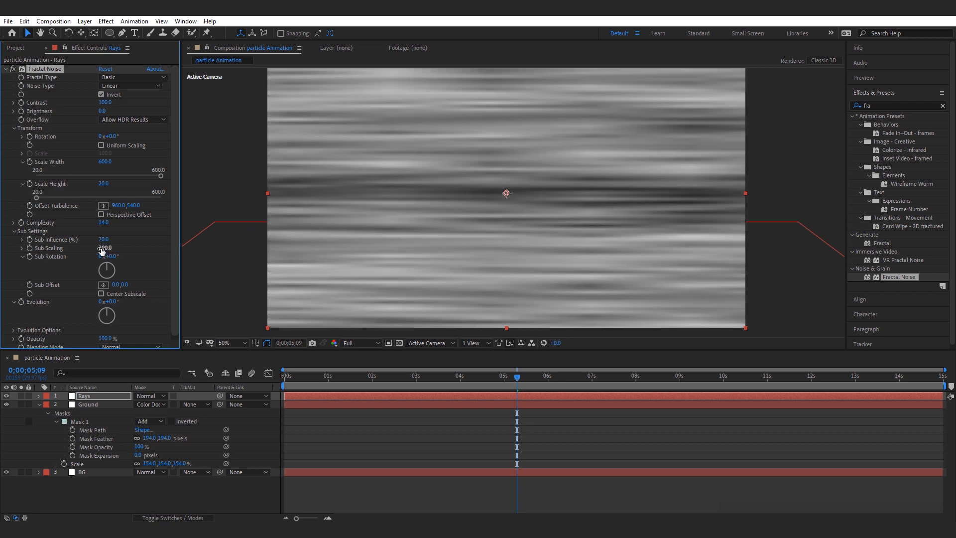
Lower the Rays noise's Sub Influence to 49.6%
drag(105, 240, 4, 242)
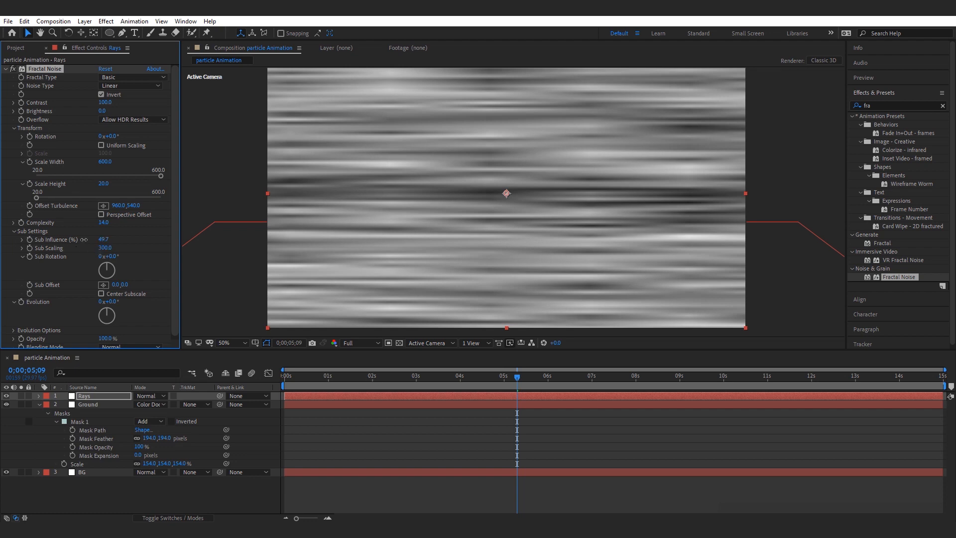
drag(89, 237, 98, 238)
key(space)
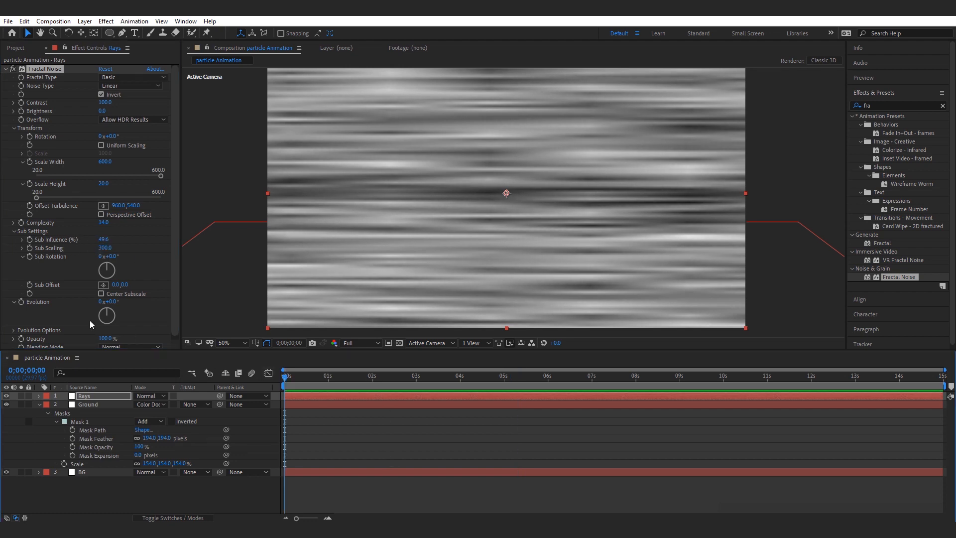
Add an Evolution keyframe to the Rays noise at 0;00;00;00 and reveal the layer's keyframes
click(20, 302)
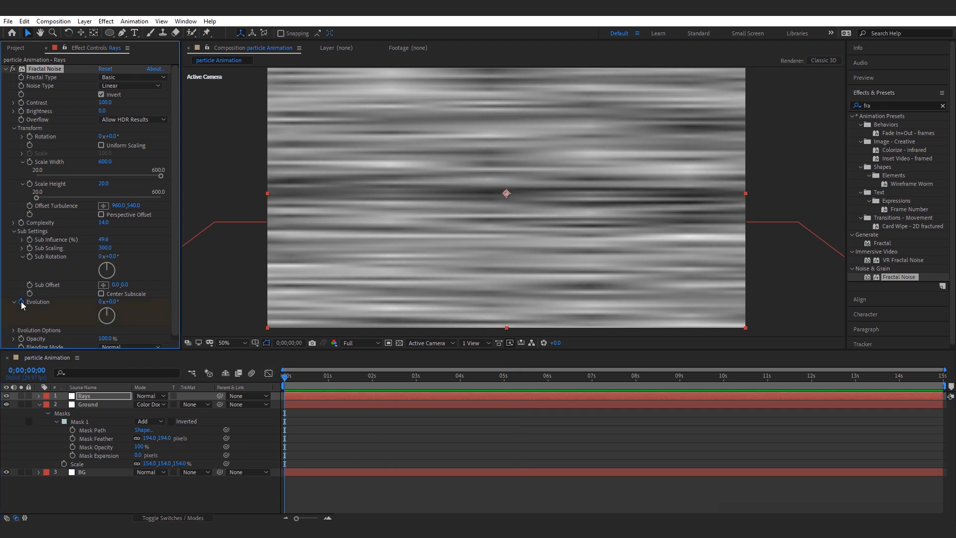
click(310, 395)
key(u)
Set the Rays noise's Evolution to 6 revolutions at the last frame, 0;00;14;29, and preview the animation
click(521, 377)
drag(572, 383, 942, 384)
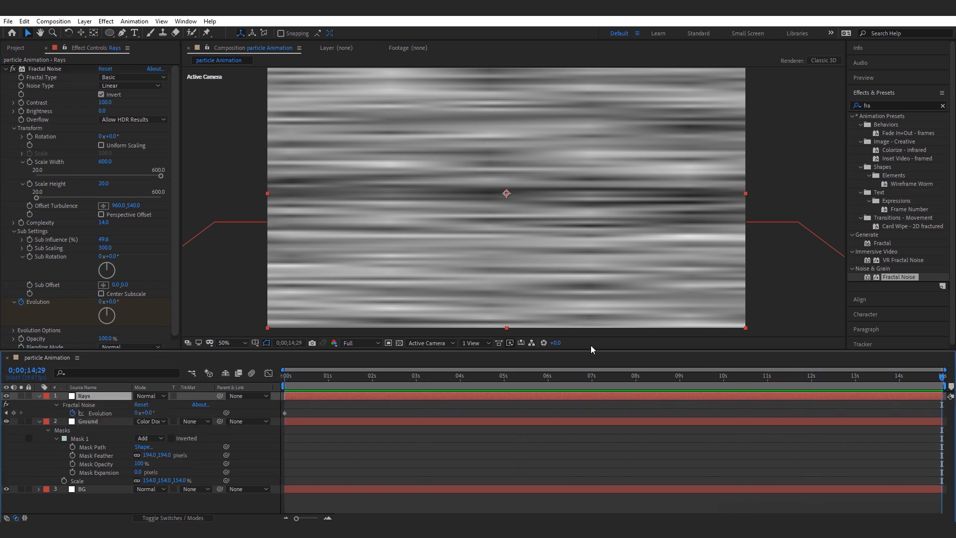
click(101, 302)
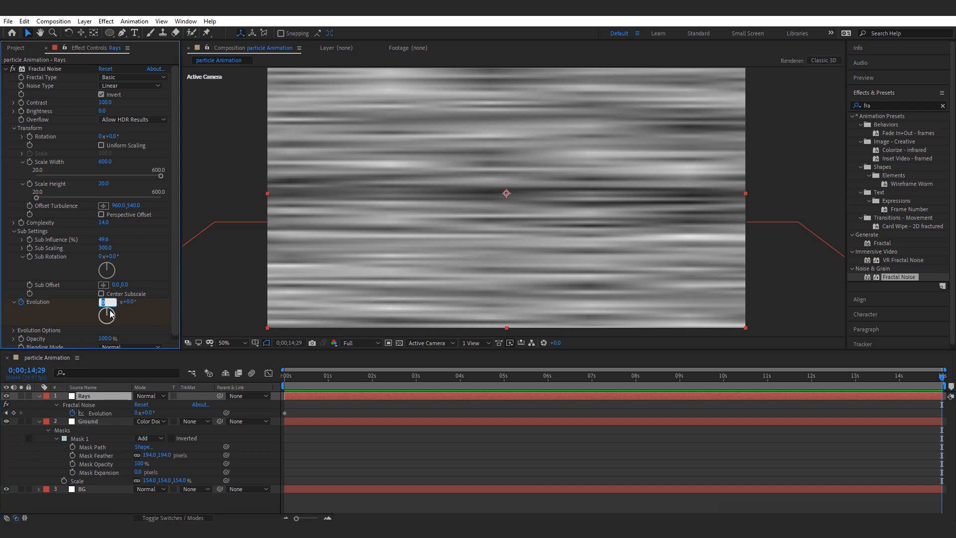
text(6)
key(Return)
drag(283, 378, 313, 382)
key(space)
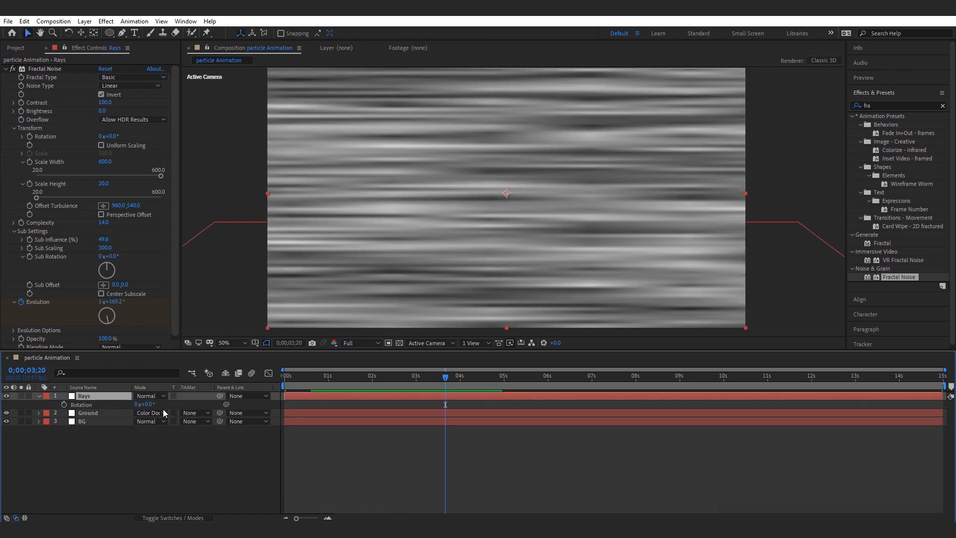
Rotate the Rays layer to -36° so its streaks run diagonally across the composition
click(150, 404)
scroll(416, 182, down, 2)
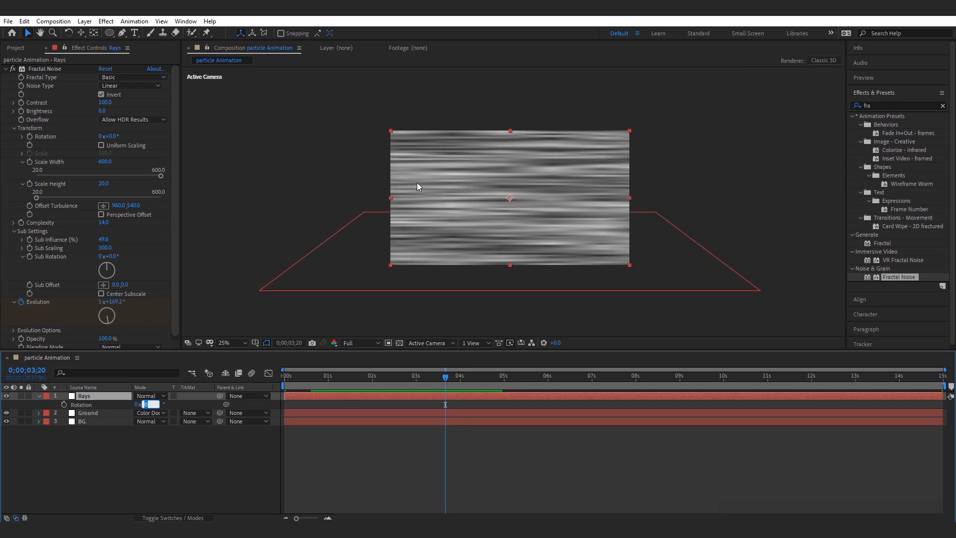
text(9)
key(Return)
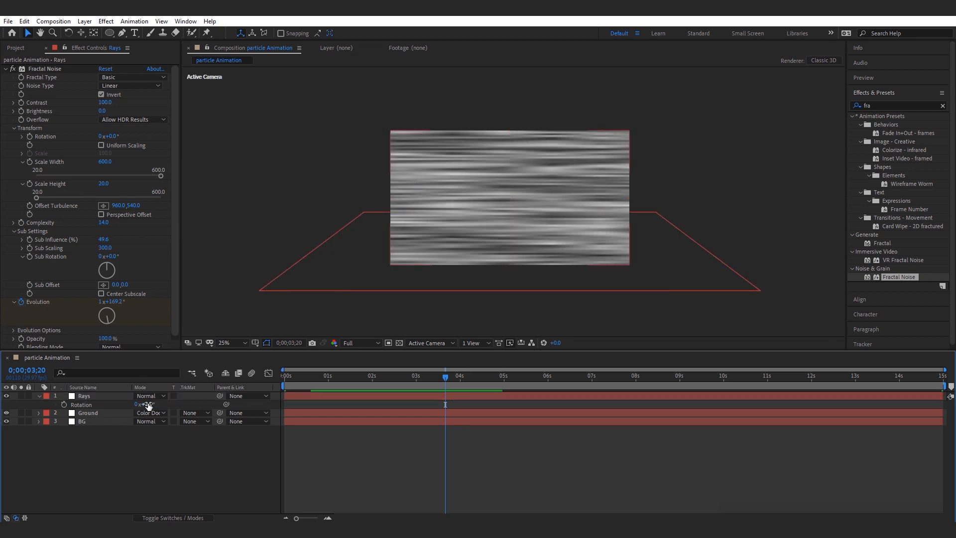
mouse_move(149, 405)
mouse_down()
mouse_move(122, 405)
mouse_move(132, 406)
mouse_up()
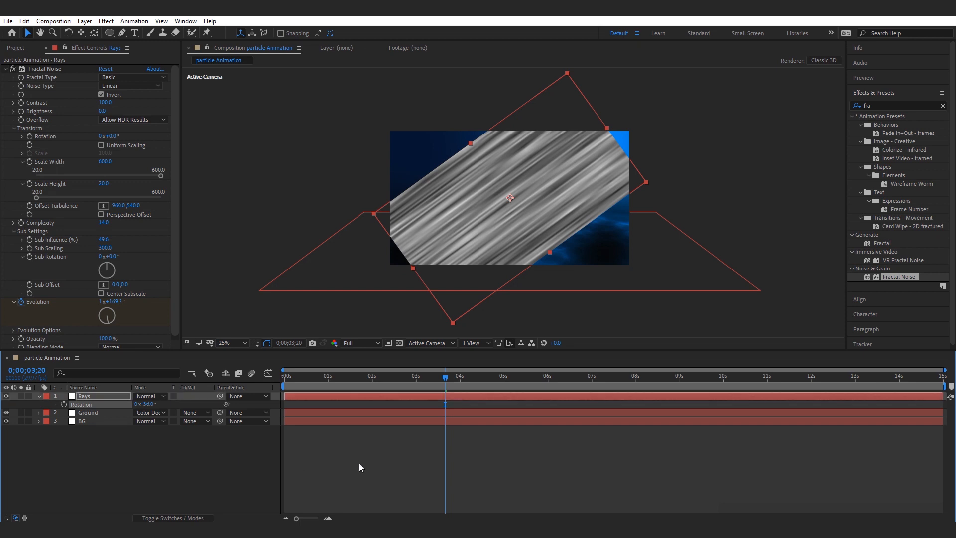
click(279, 456)
Scale the Rays layer uniformly to 161% so the rotated streaks cover most of the frame
click(89, 394)
key(s)
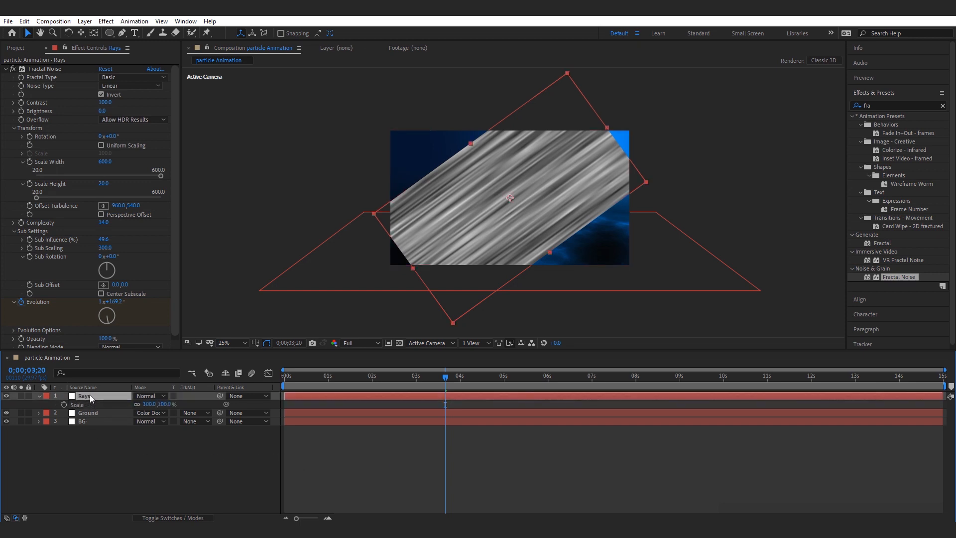
drag(166, 405, 196, 407)
click(434, 421)
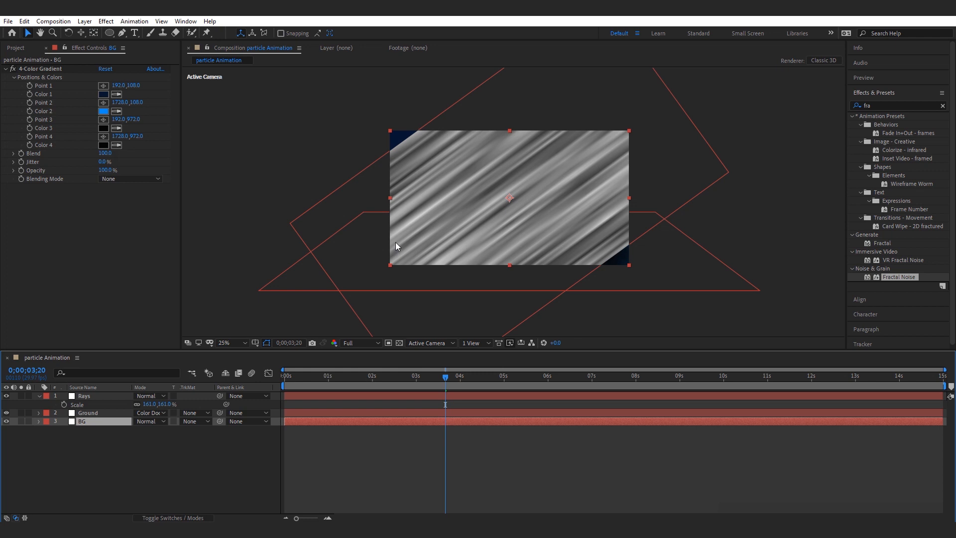
Activate the Ellipse tool for drawing a mask
click(110, 34)
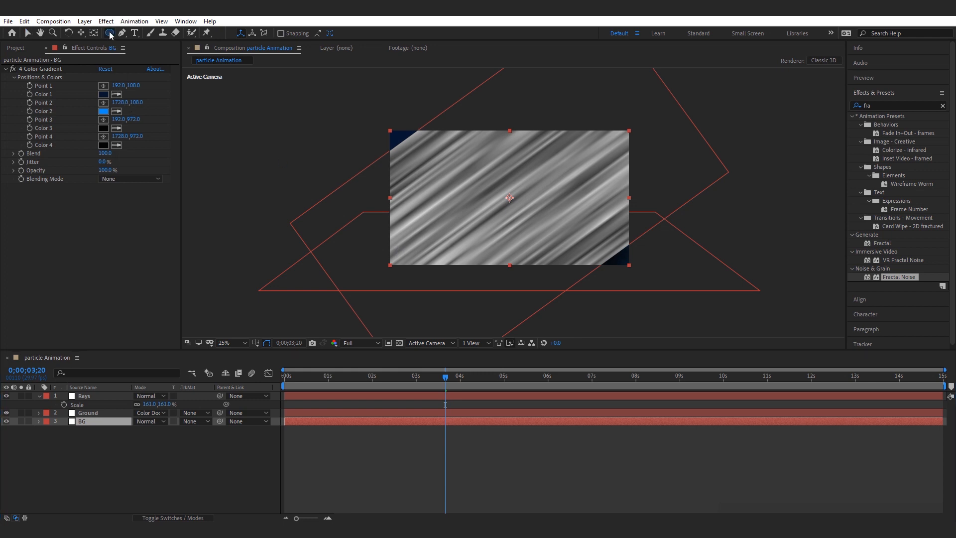
click(110, 34)
click(150, 53)
drag(340, 136, 704, 276)
key(ctrl+z)
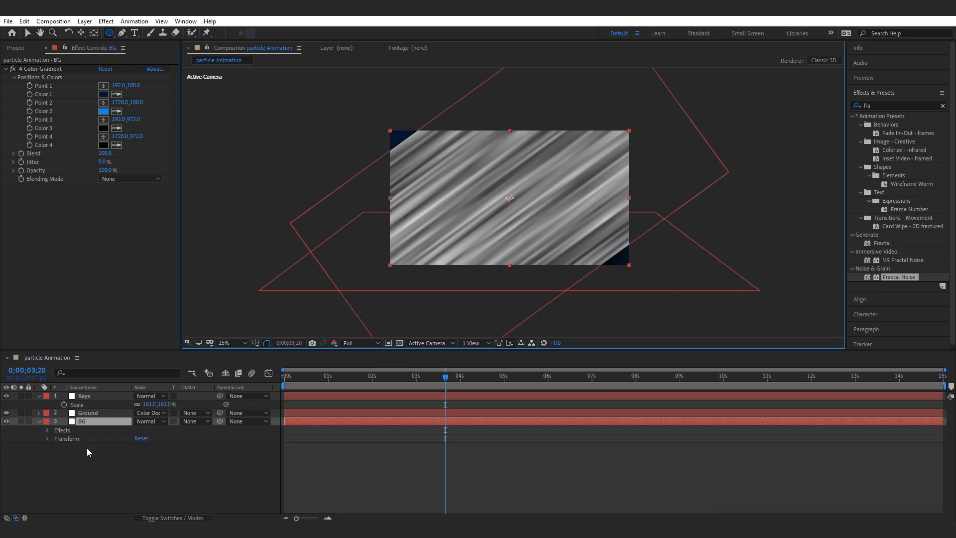
click(87, 463)
Draw a large elliptical mask on the Rays layer and set its Mask Feather to 258 pixels
click(84, 399)
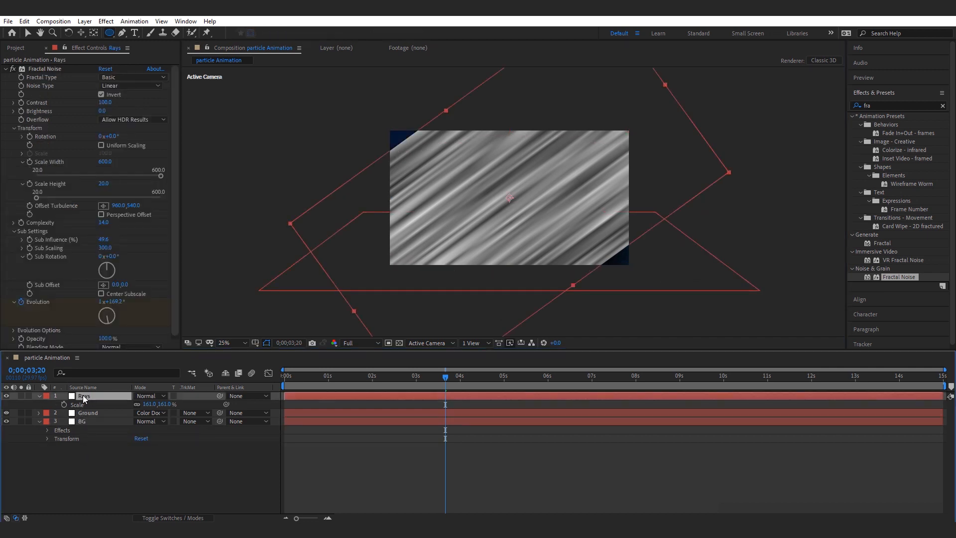
drag(355, 127, 650, 234)
click(60, 419)
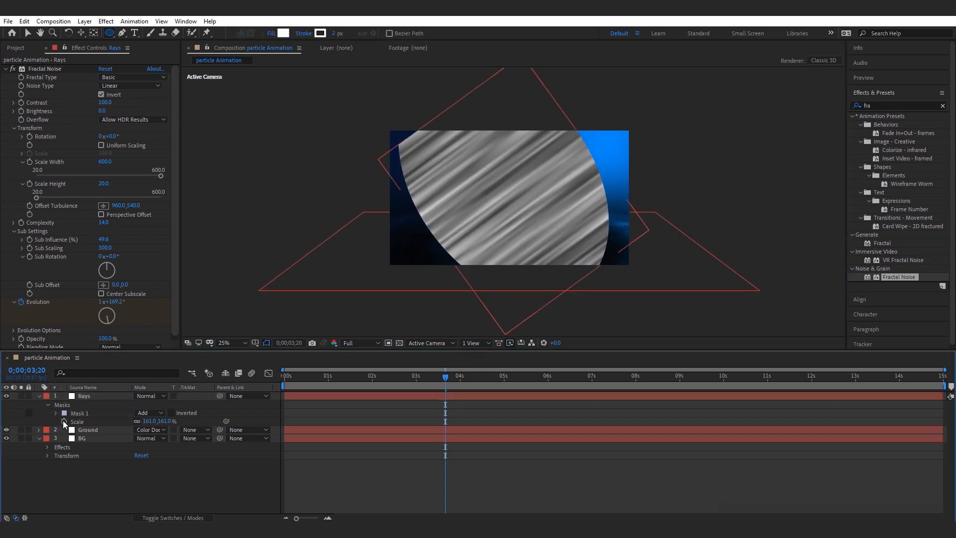
click(56, 413)
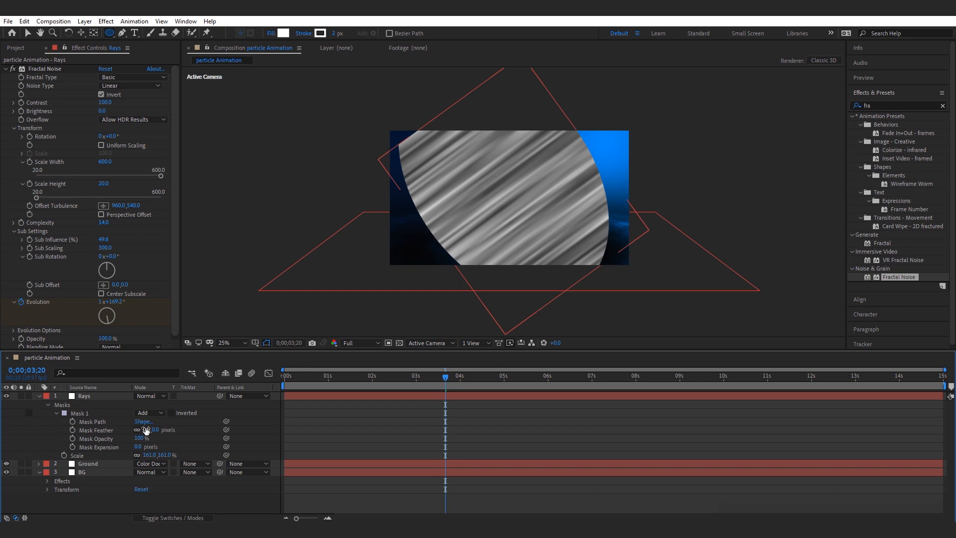
drag(146, 430, 319, 281)
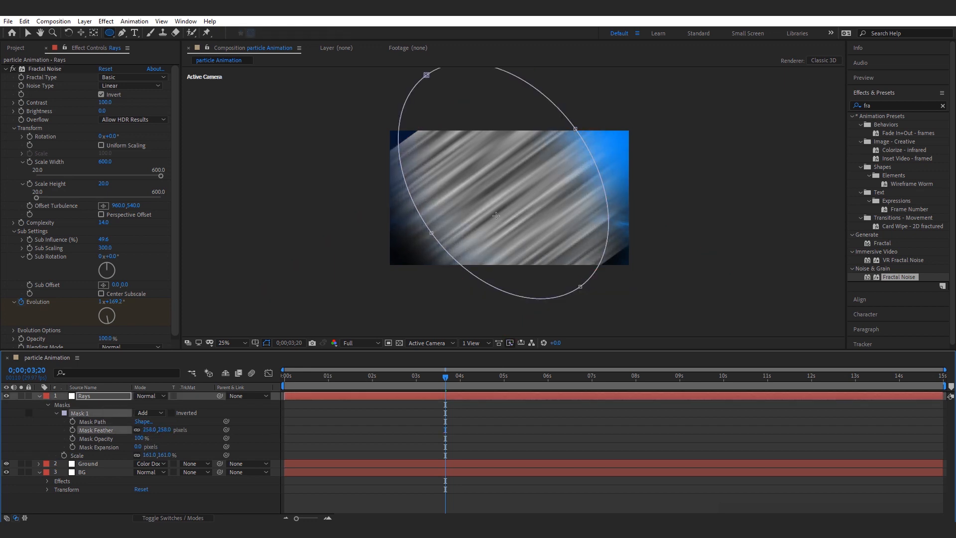
Reshape the Rays mask by moving its upper-left, lower-left and lower-right points so it follows the diagonal streaks
key(v)
drag(581, 286, 583, 253)
drag(426, 75, 438, 151)
drag(431, 233, 432, 260)
click(576, 254)
drag(575, 254, 560, 248)
drag(442, 152, 443, 161)
Set the Rays layer's blending mode to Color Dodge and preview the animation
click(146, 396)
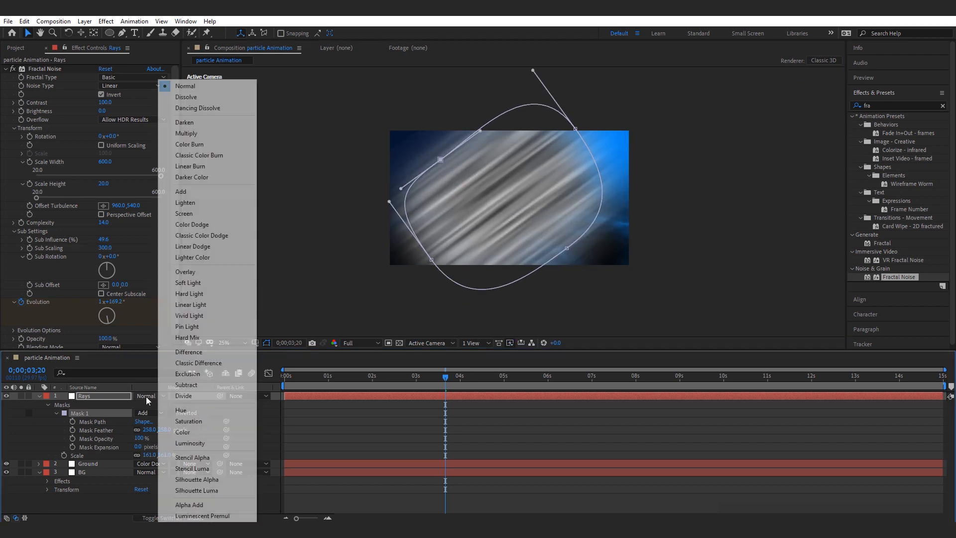
click(192, 225)
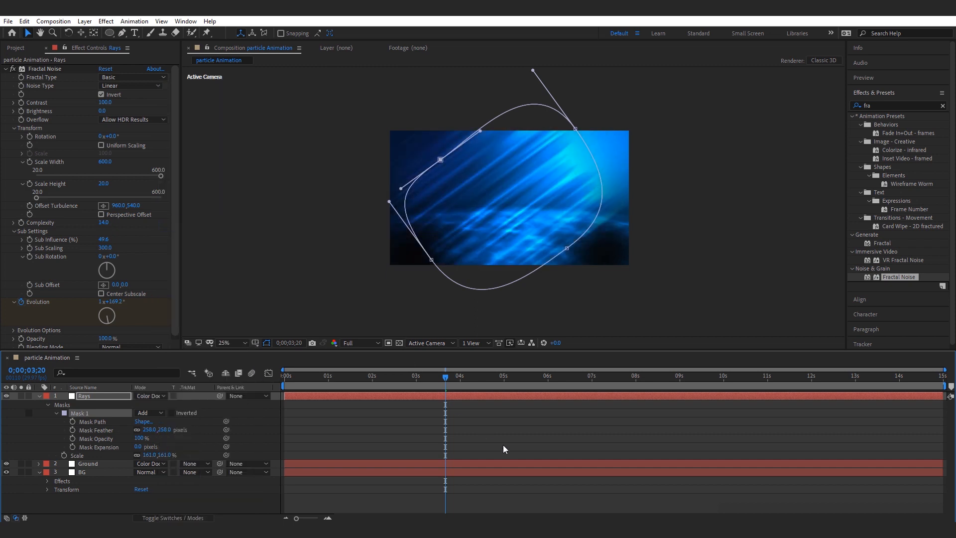
click(515, 428)
scroll(513, 169, up, 1)
scroll(512, 169, down, 1)
key(space)
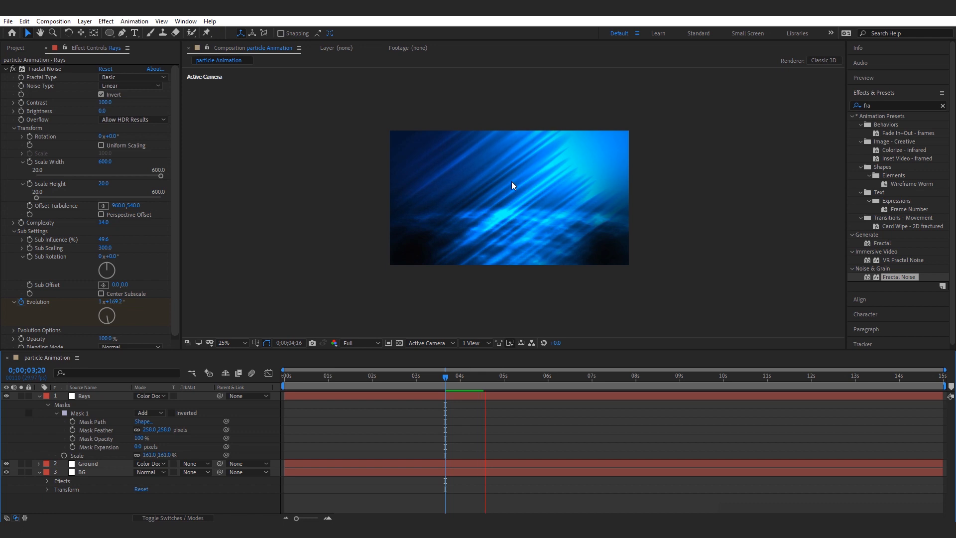
key(space)
Move the Rays layer toward the upper right of the frame and scale it to 198%
click(97, 402)
drag(572, 222, 662, 204)
click(76, 397)
key(s)
drag(143, 409, 185, 414)
click(566, 503)
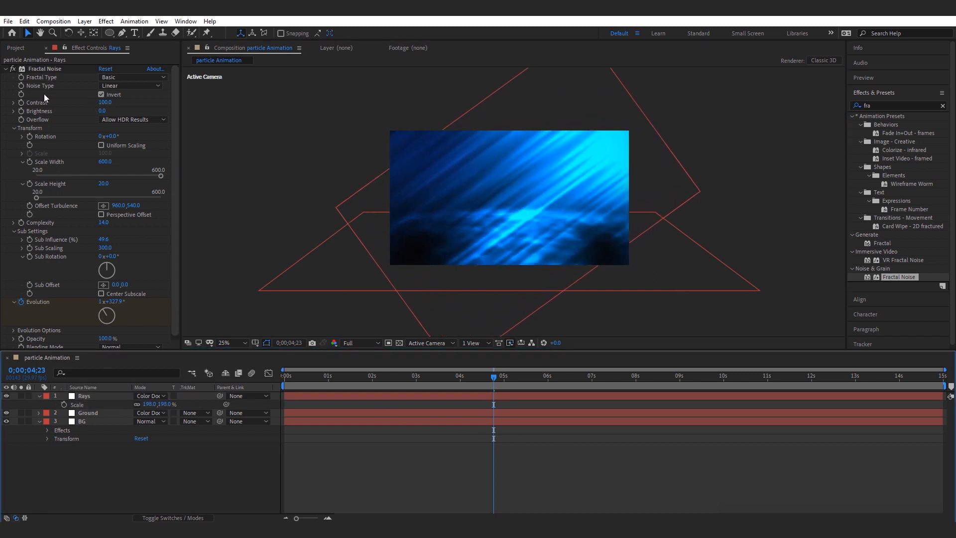
Set the Rays noise's Contrast to 83 and its Brightness to -27, and preview the result
click(42, 70)
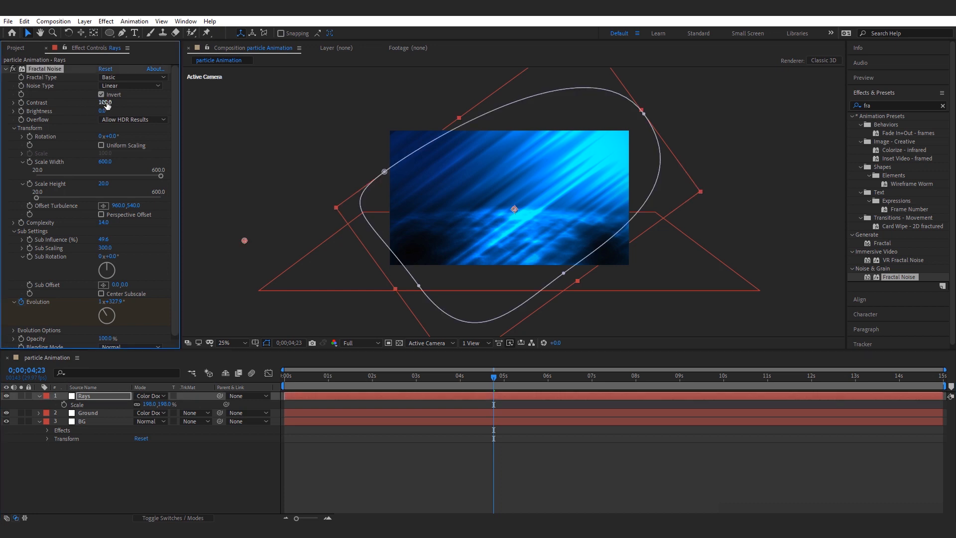
mouse_move(106, 104)
mouse_down()
mouse_move(81, 103)
mouse_move(94, 102)
mouse_move(91, 112)
mouse_up()
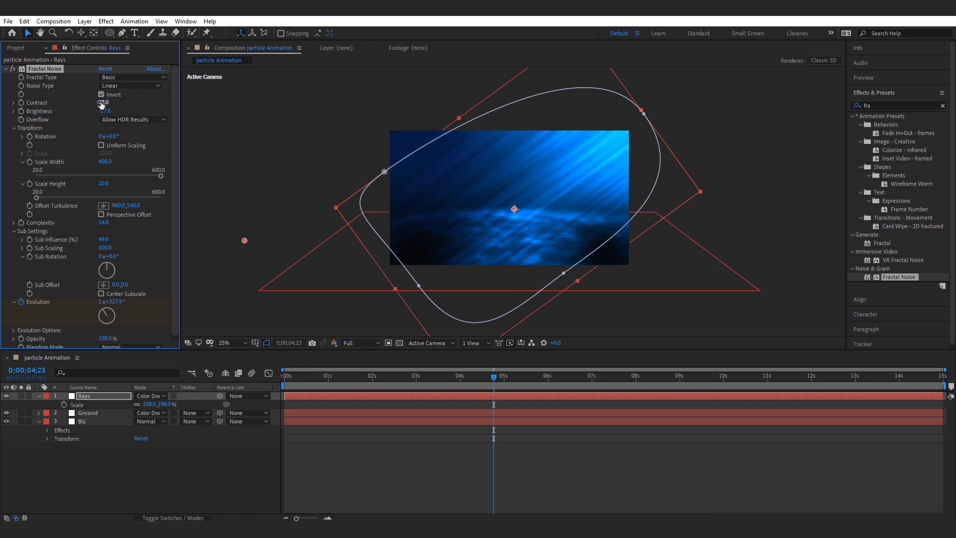
drag(103, 102, 110, 101)
click(578, 443)
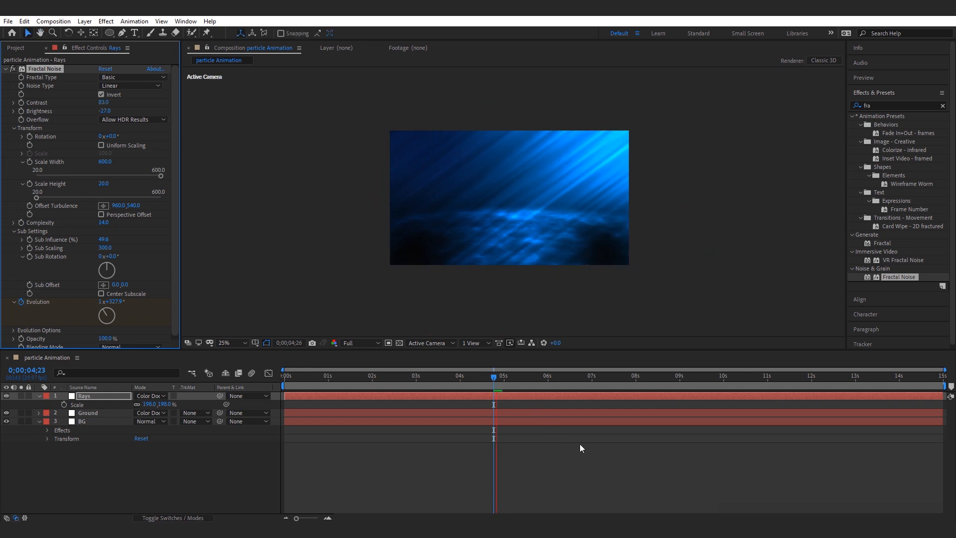
key(period)
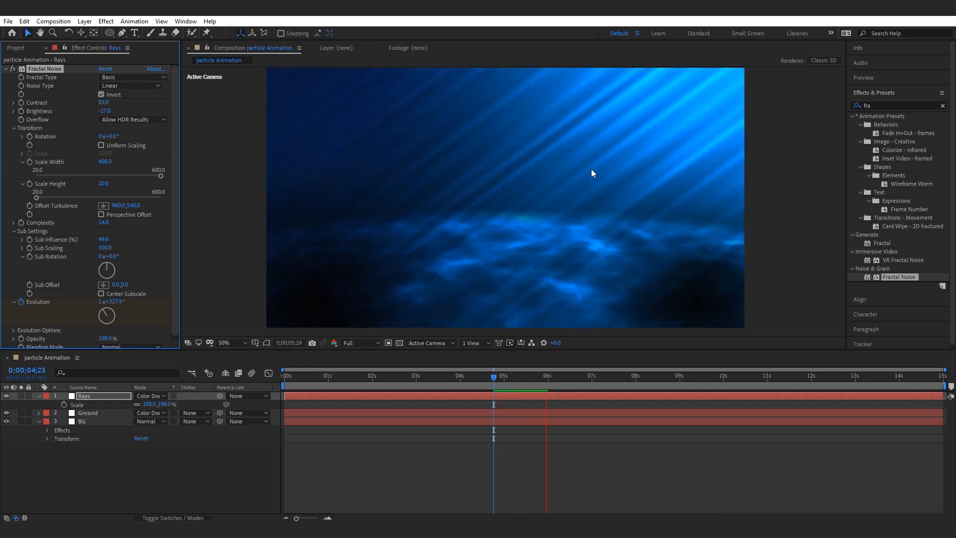
key(comma)
Create a new white 1920 x 1080 solid named "main particles"
right_click(139, 355)
mouse_move(175, 369)
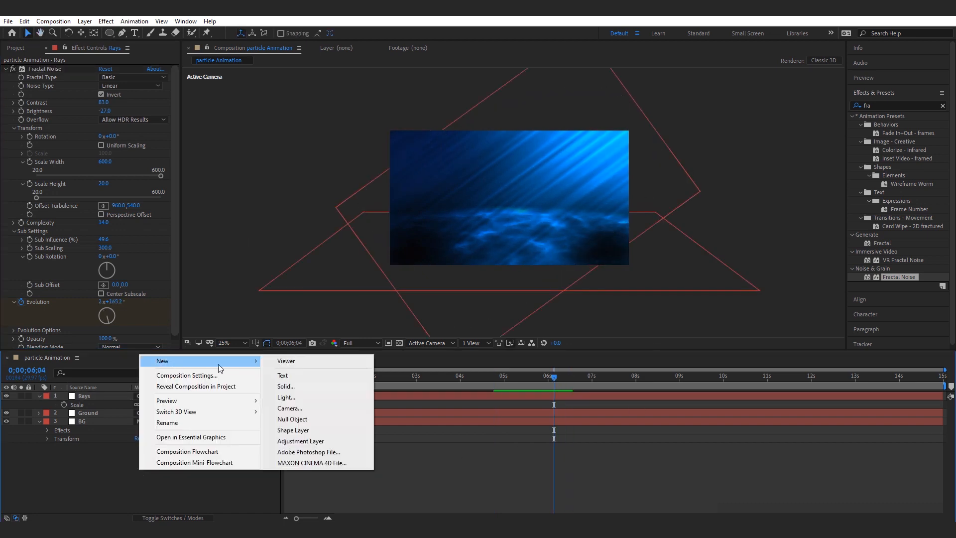
click(286, 386)
text(main part)
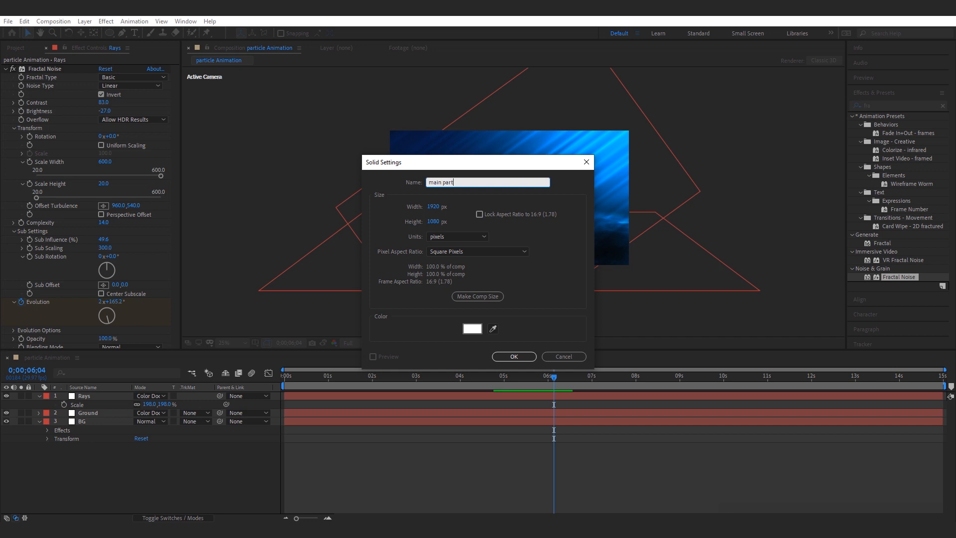
text(icles)
key(Return)
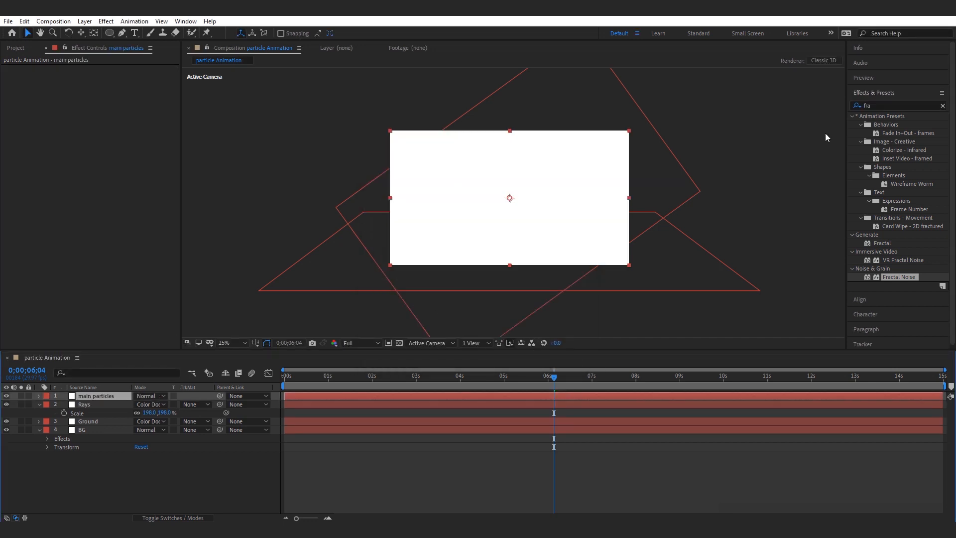
Search the effects for "part", apply CC Particle World to the main particles layer and preview it
double_click(892, 106)
text(part)
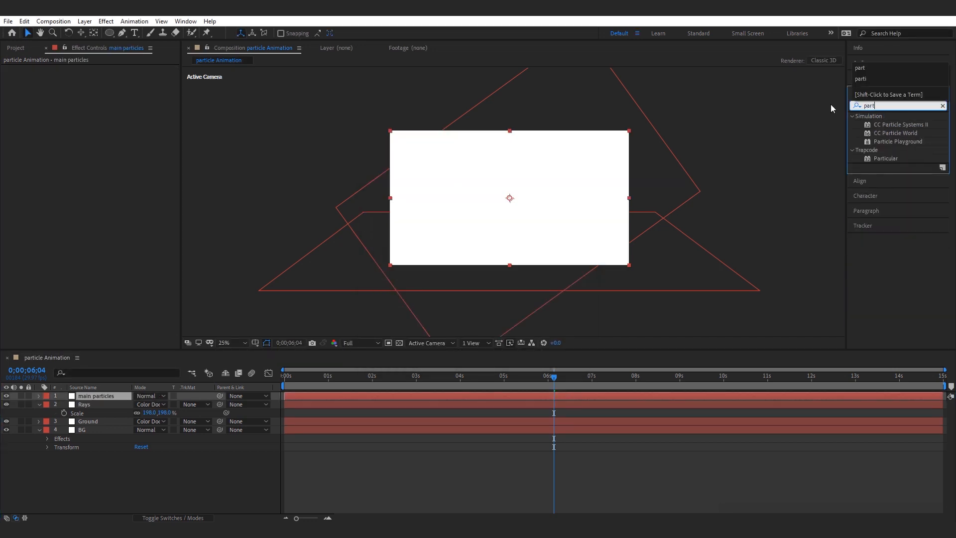
drag(898, 134, 96, 398)
scroll(463, 204, up, 2)
key(space)
drag(464, 204, 465, 162)
scroll(465, 162, down, 1)
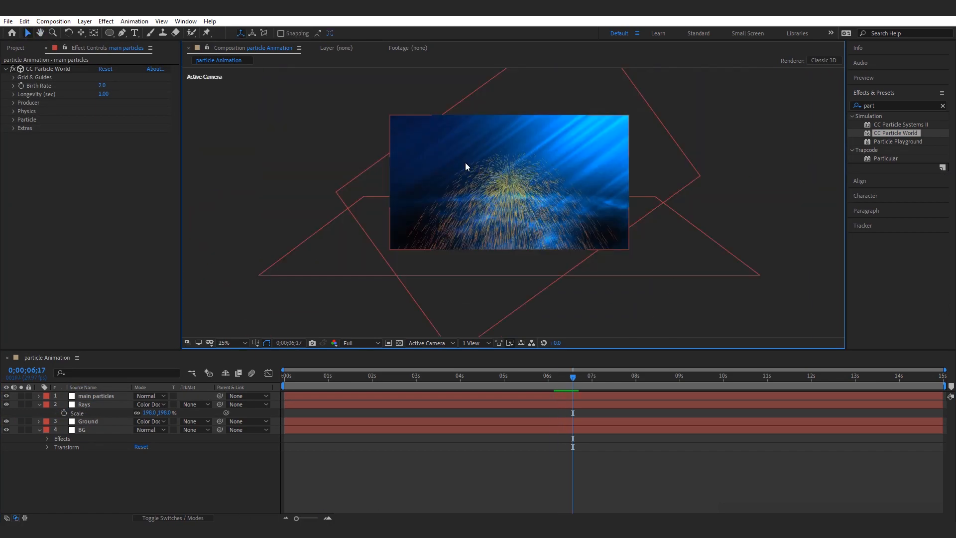
Try a Producer Radius X of 0.185 for the particles and undo it
click(14, 103)
click(14, 162)
drag(105, 141, 113, 137)
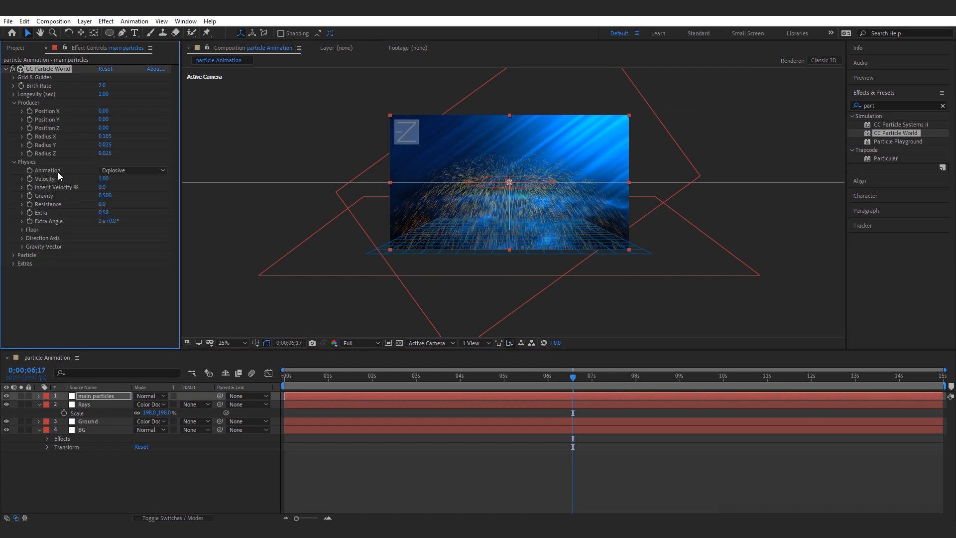
key(ctrl+z)
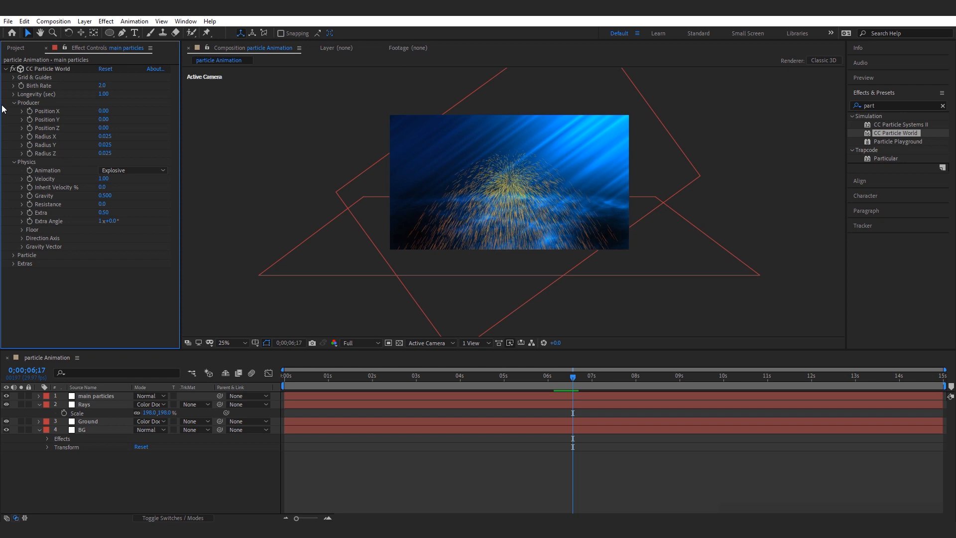
Set the Particle Type to Lens Convex and preview the particles
click(13, 103)
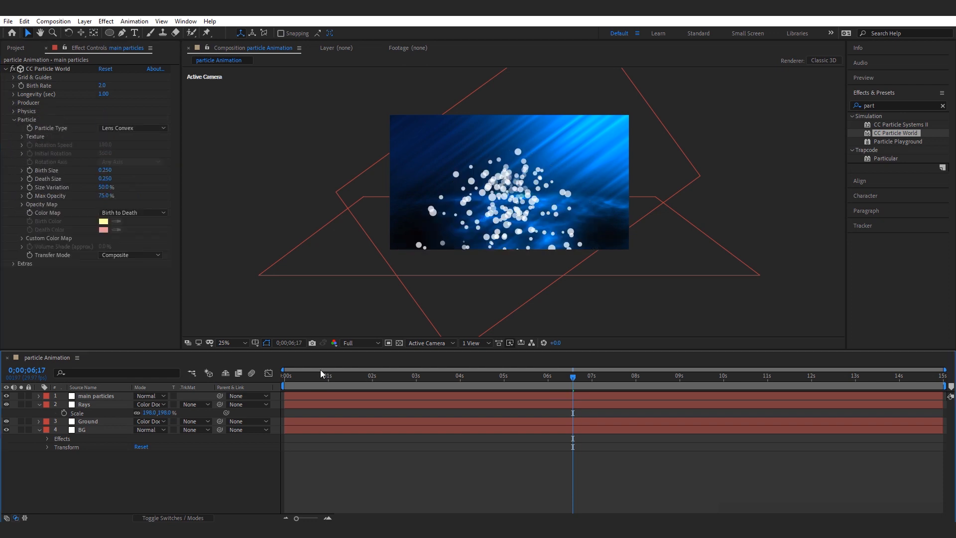
key(space)
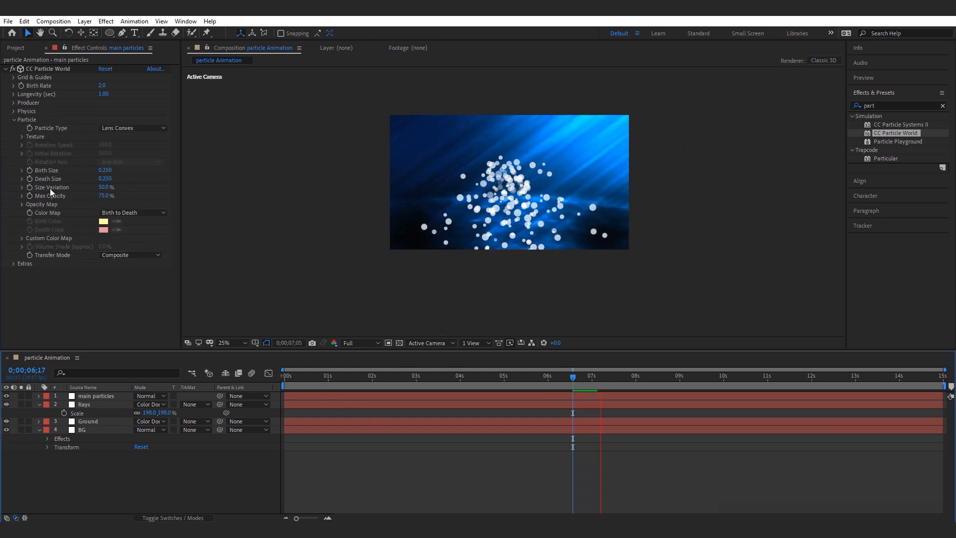
click(13, 119)
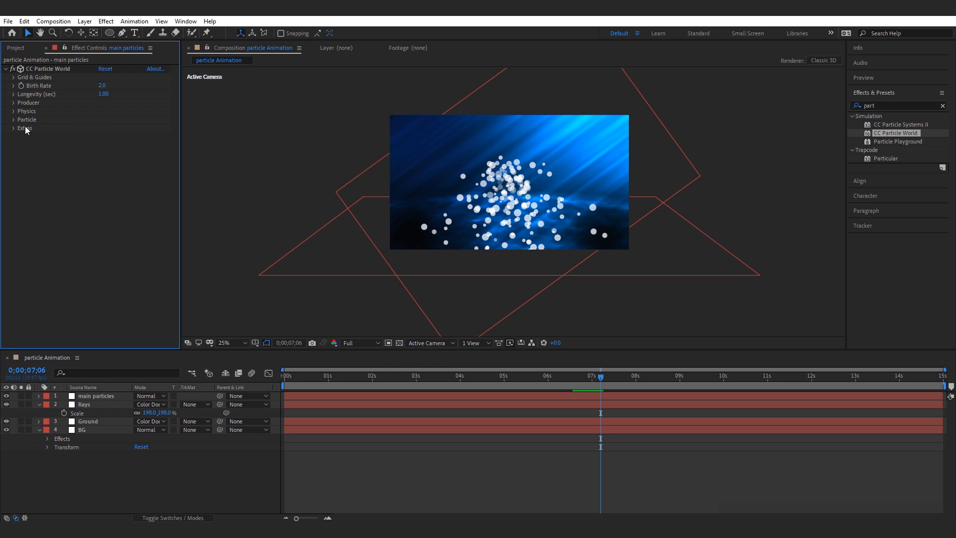
Set the particles' Physics Velocity to 0 and preview the animation
click(14, 112)
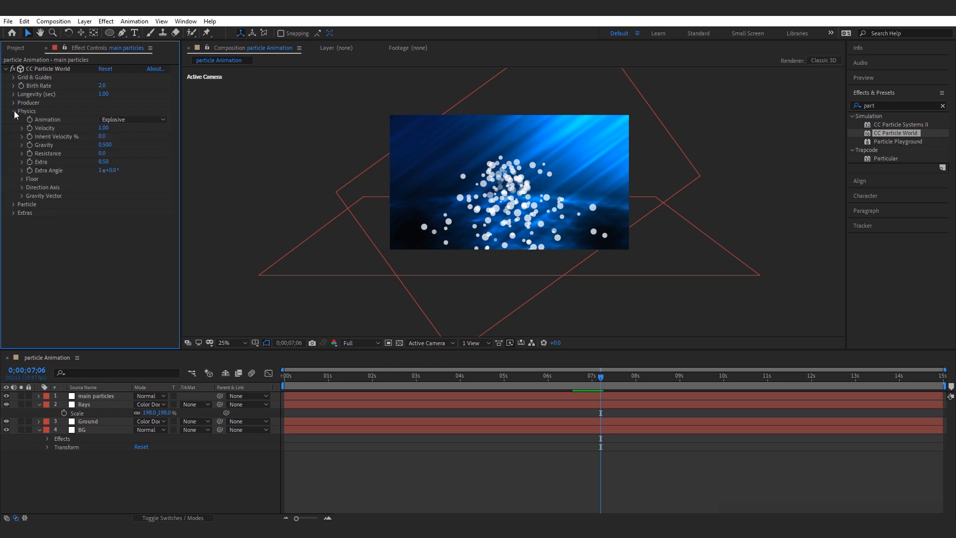
click(103, 128)
text(0)
click(425, 452)
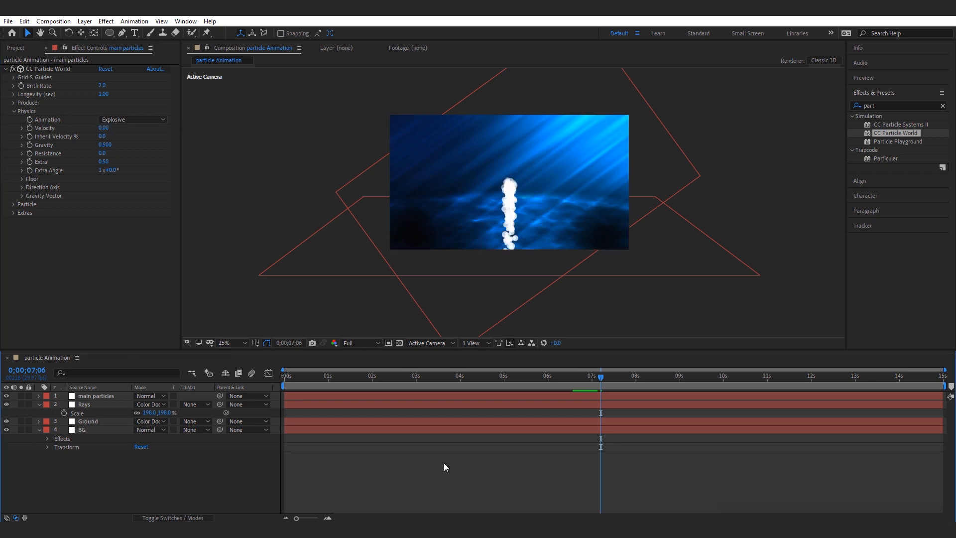
key(space)
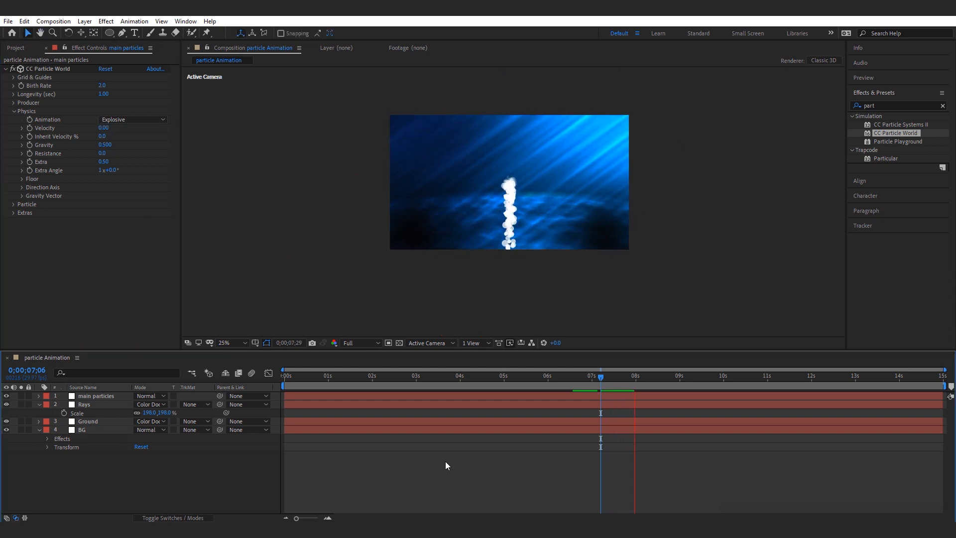
key(space)
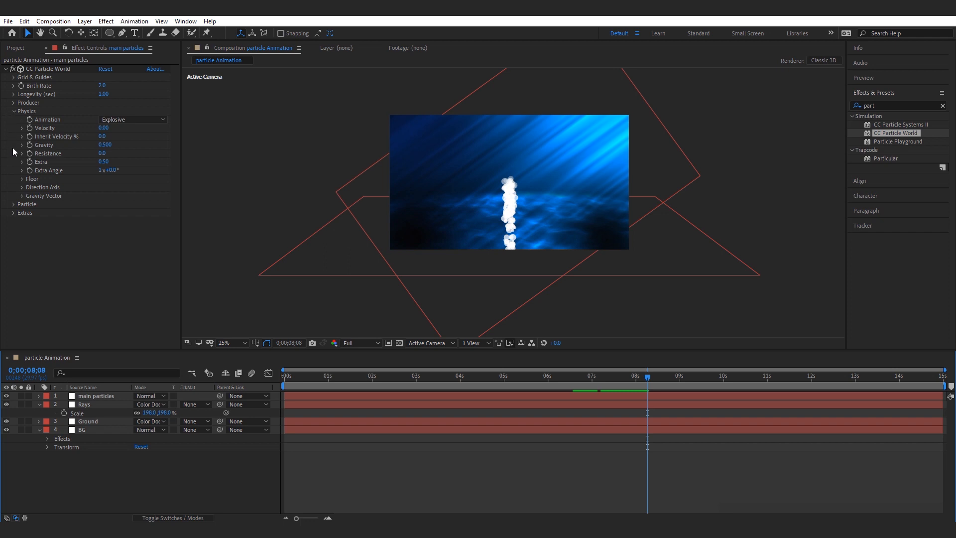
Set the particle Producer's Radius Y to 0.505
click(14, 102)
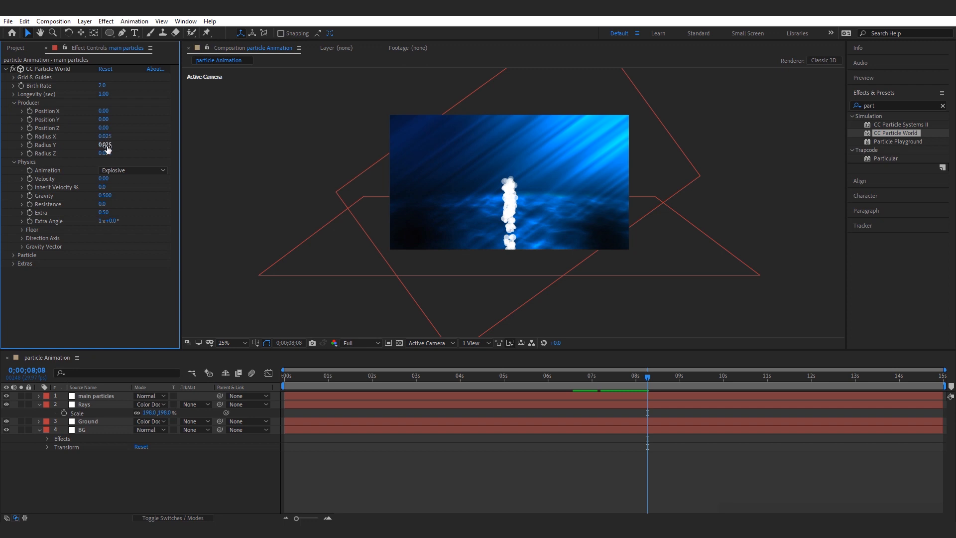
drag(107, 147, 128, 145)
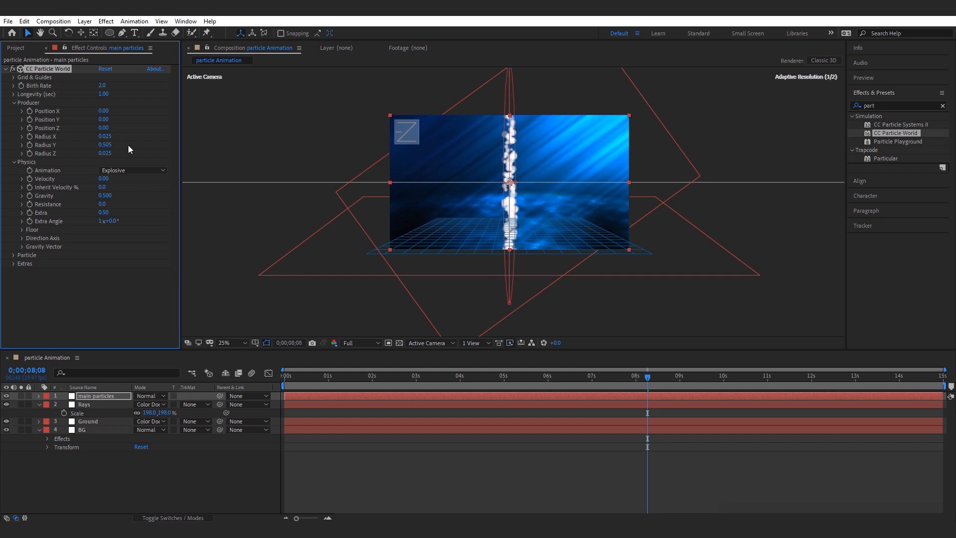
Set the Floor Action in the particles' Physics settings to Bounce and preview the animation
key(space)
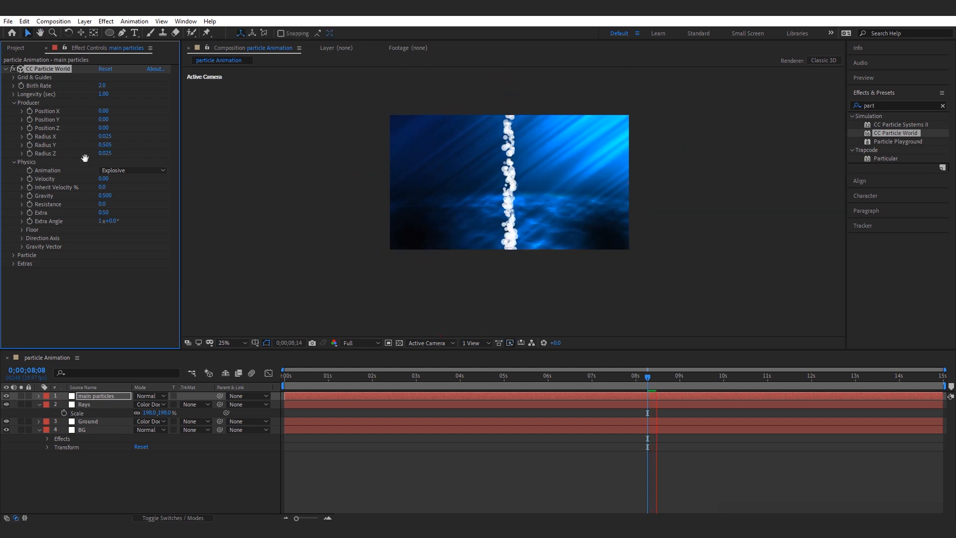
key(space)
click(21, 230)
click(112, 261)
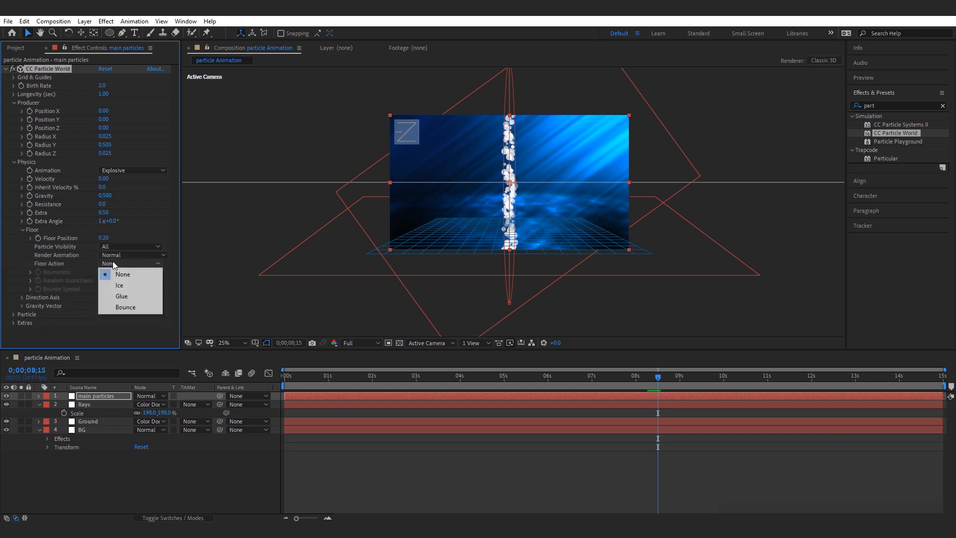
click(135, 308)
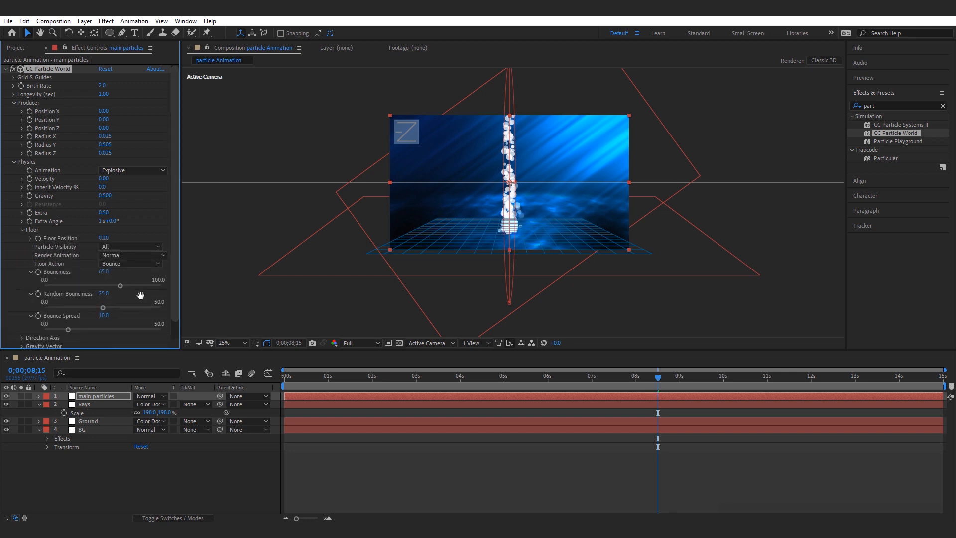
key(space)
key(space)
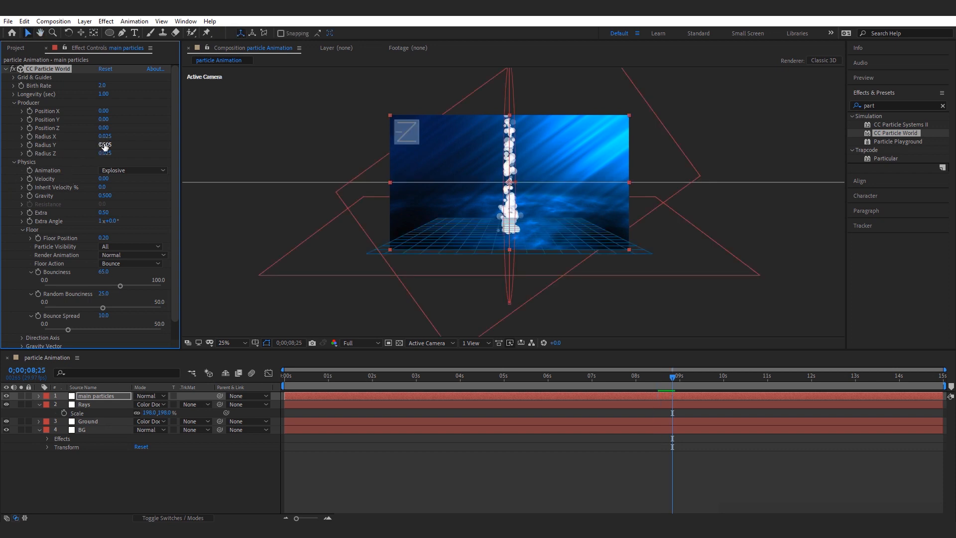
Spread the particle Producer to a Radius X of 0.745 and a Radius Z of 0.995, previewing the result
drag(109, 136, 139, 146)
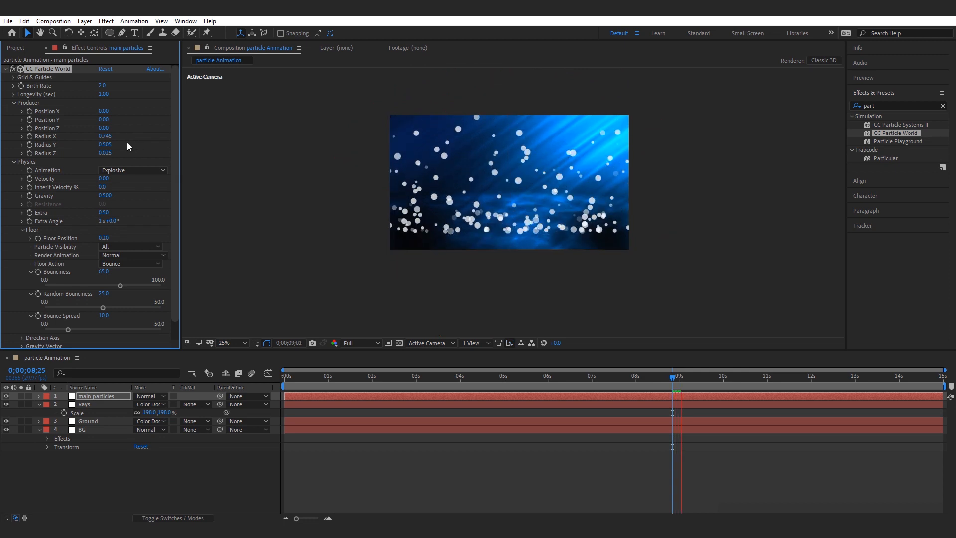
key(space)
drag(103, 153, 154, 157)
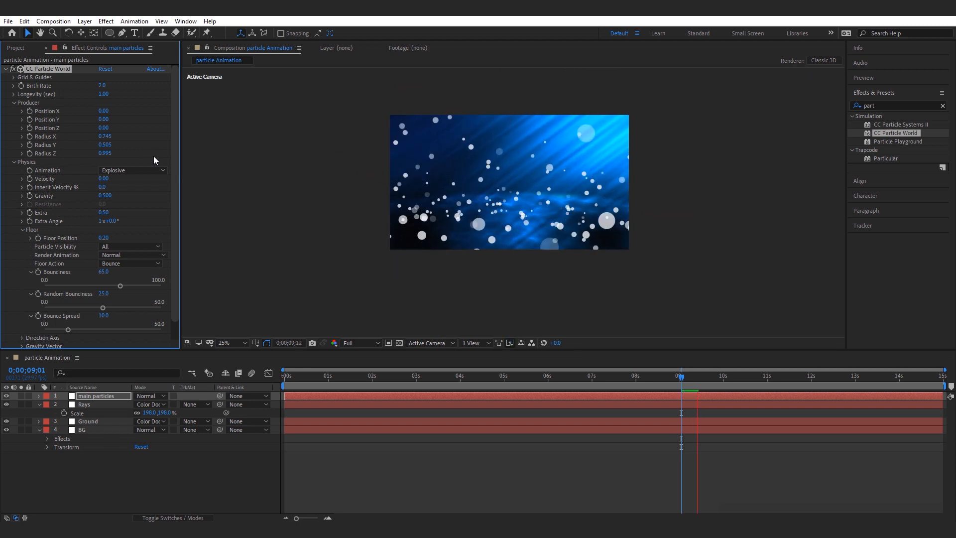
key(space)
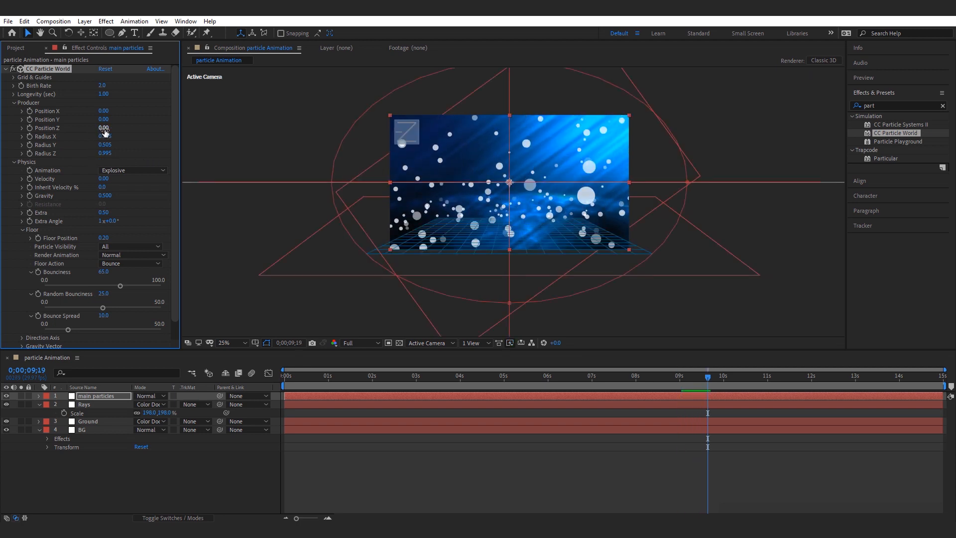
Set the Producer's Position Z to 0.62 and Radius Z to 2.245, and preview the particles
drag(98, 128, 130, 121)
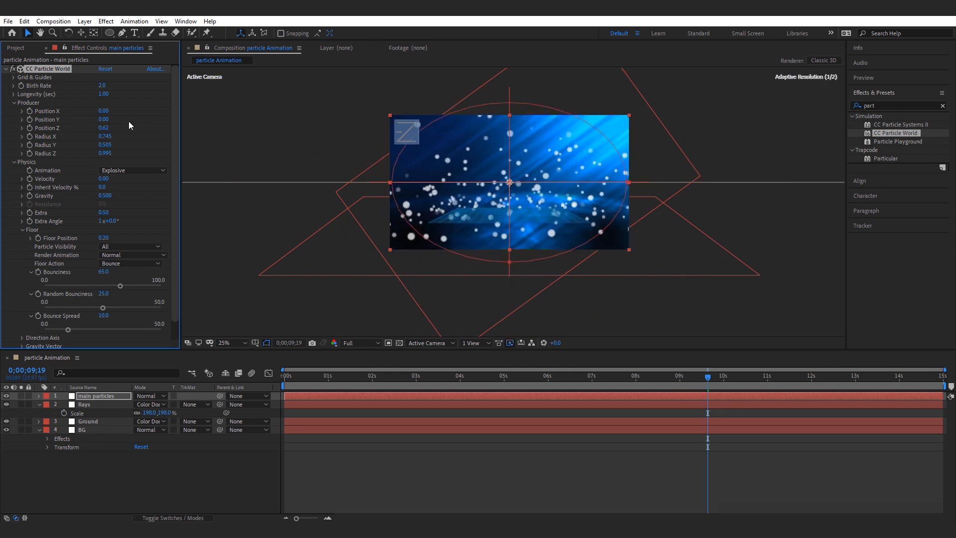
drag(105, 153, 166, 152)
key(space)
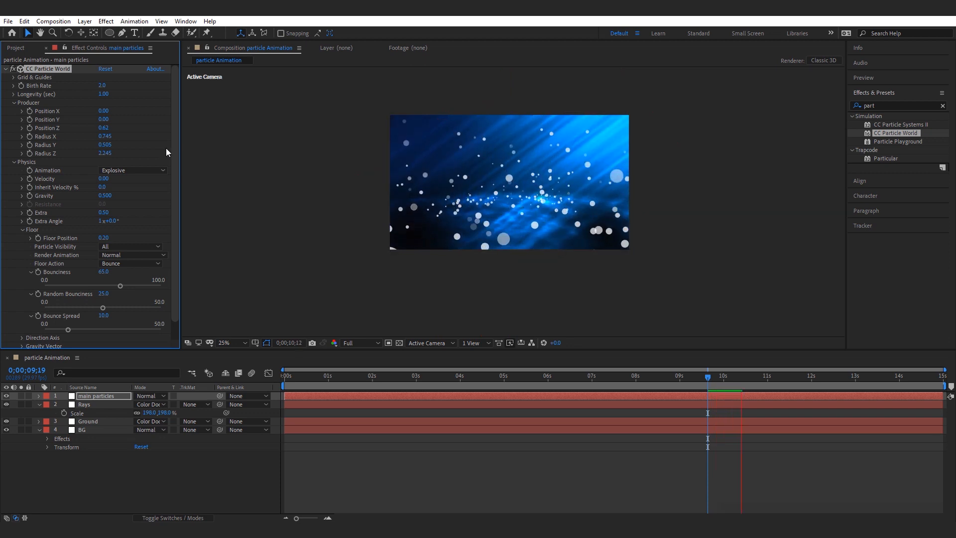
key(space)
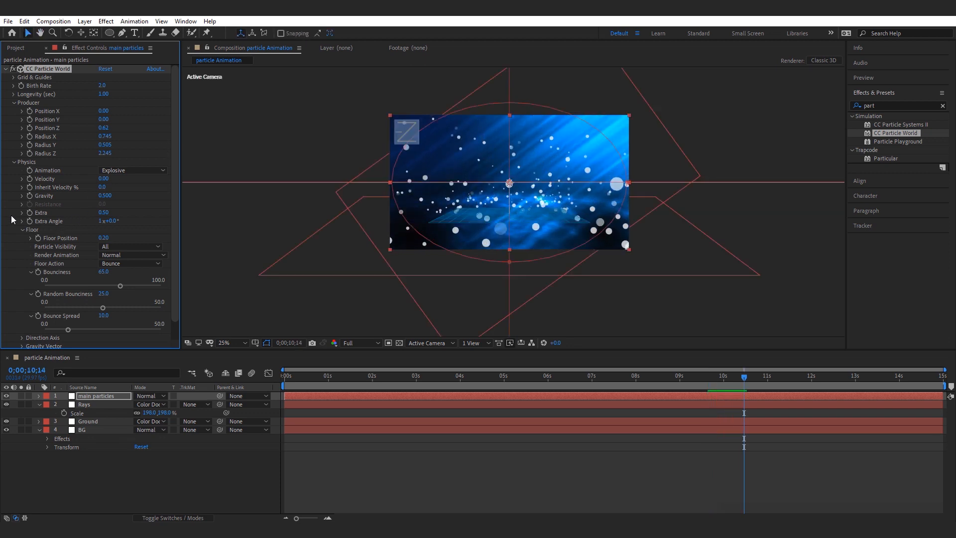
Shrink the particles to a Birth Size of 0.070 and a Death Size of 0.040, and preview them
click(13, 162)
click(13, 170)
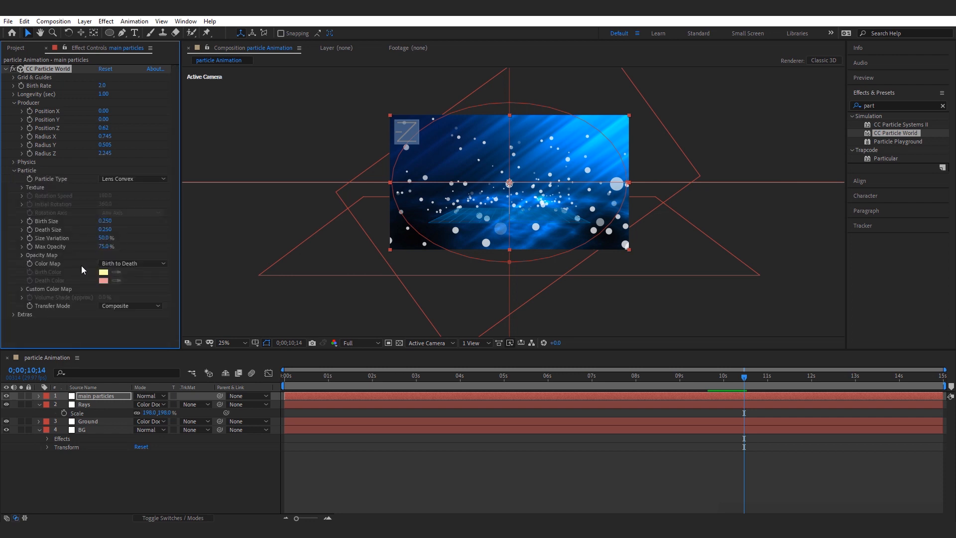
drag(103, 221, 94, 227)
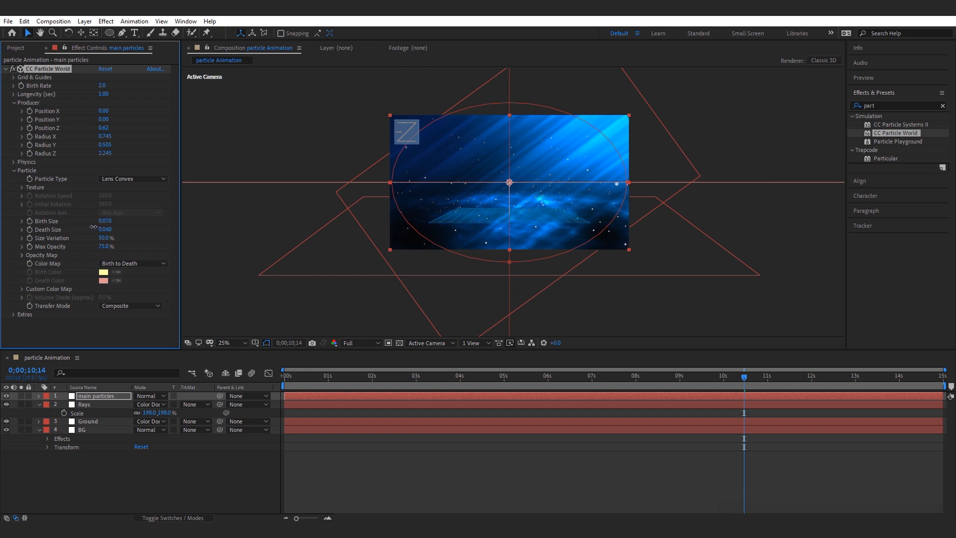
key(space)
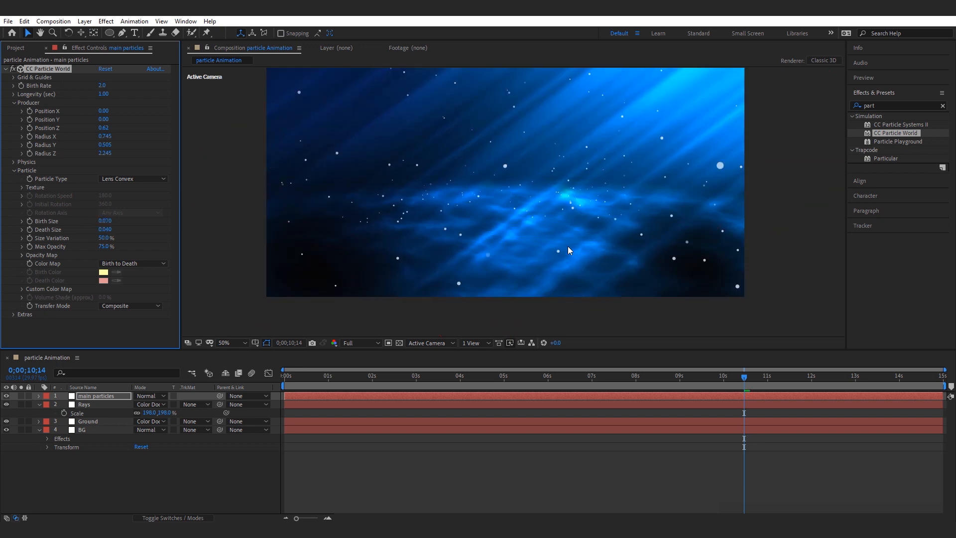
key(space)
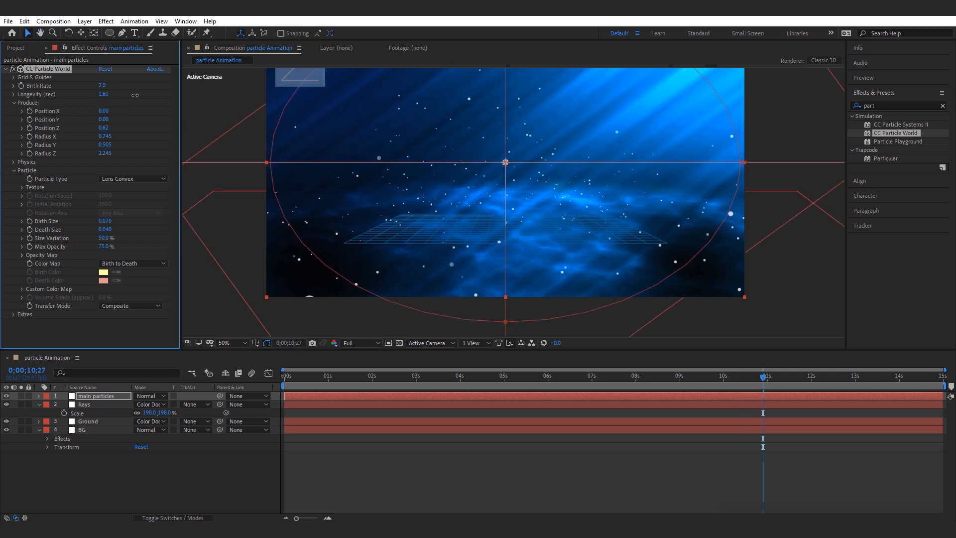
Set the particles' Longevity to 2.22 seconds and preview the animation
drag(153, 96, 112, 95)
key(space)
key(comma)
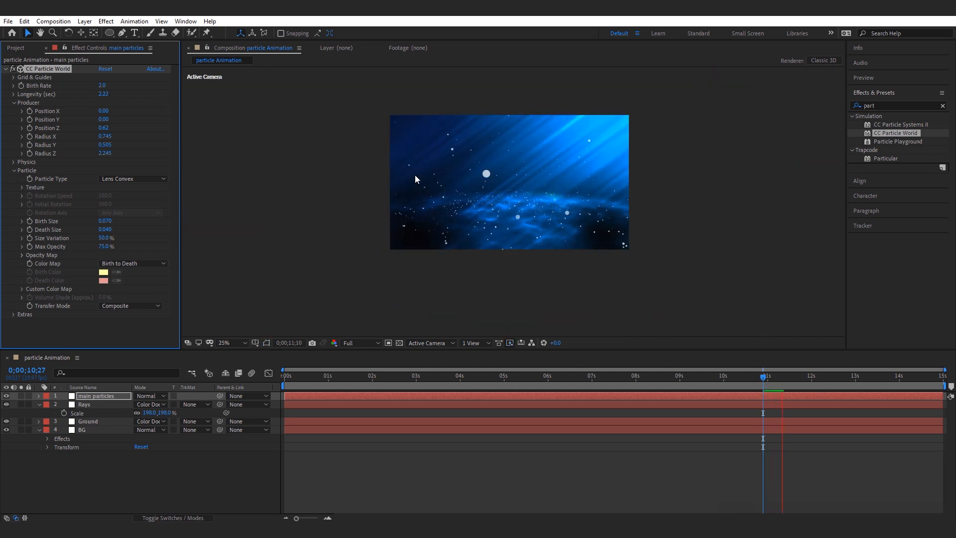
key(space)
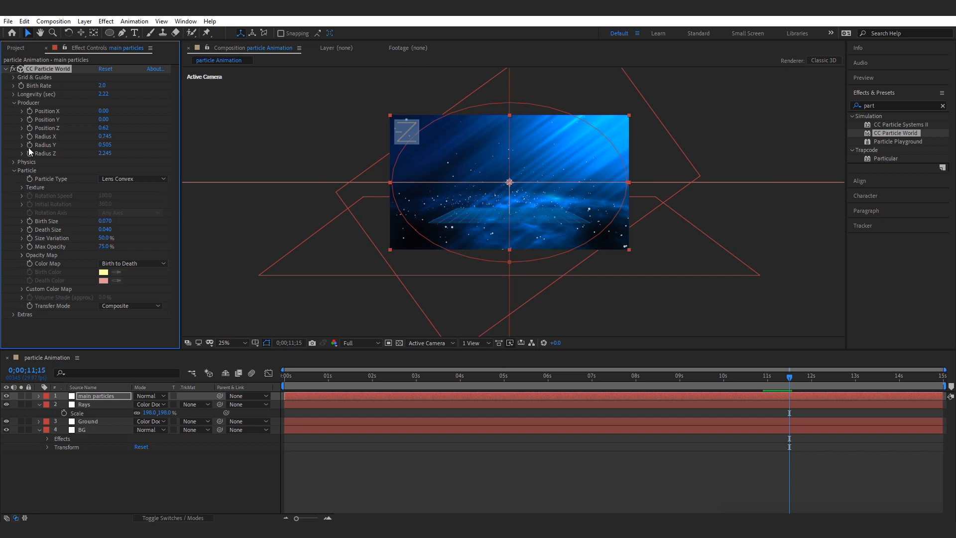
Set the particles' Gravity to 0.280 and floor Bounciness to 19.7, and preview from near the start of the timeline
click(14, 170)
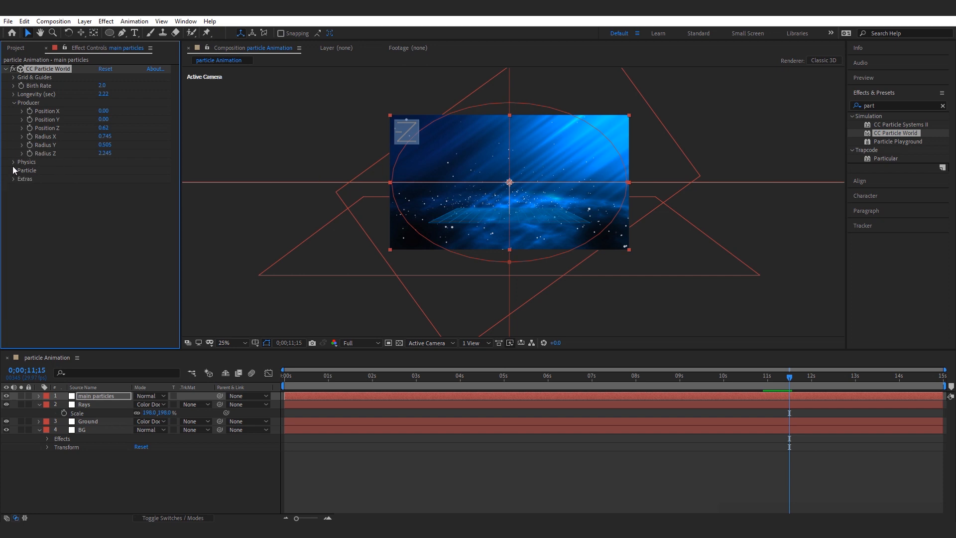
click(13, 162)
drag(104, 195, 95, 196)
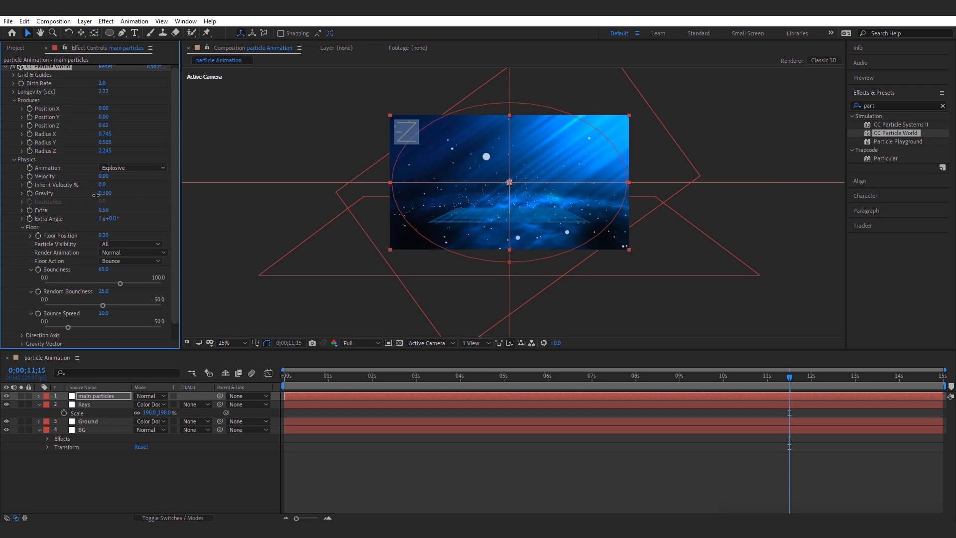
click(288, 227)
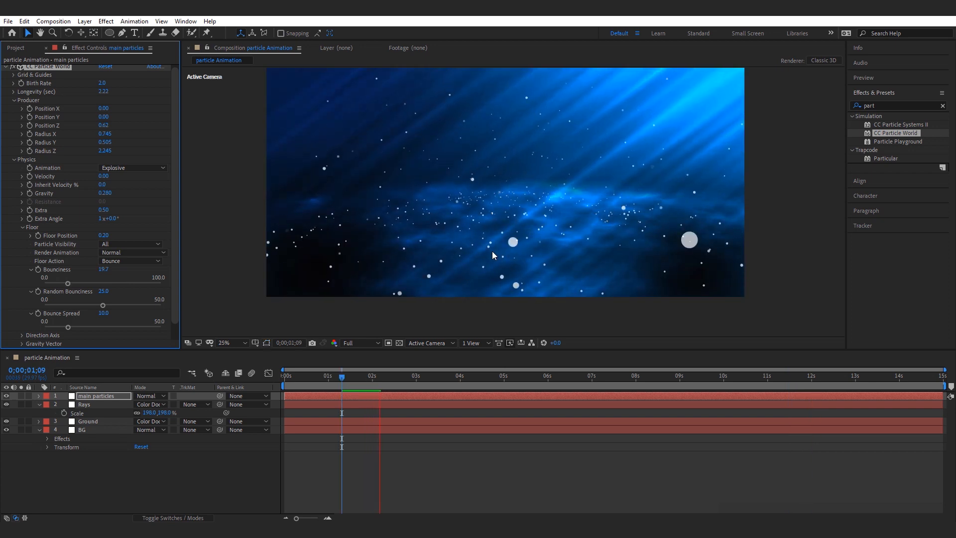
key(period)
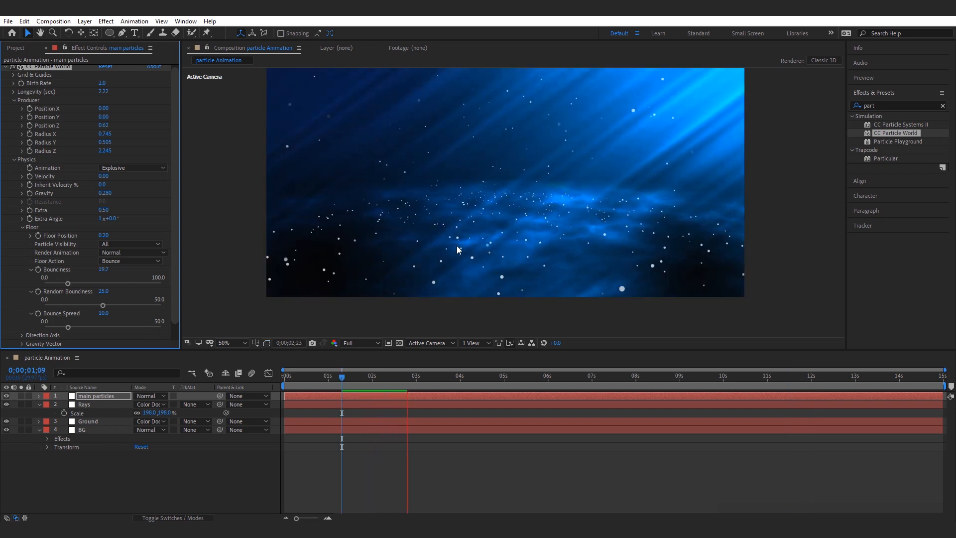
key(h)
key(space)
Lower the floor Bounciness to 16.3 and Gravity to 0.050, and preview the particles from about four seconds
drag(67, 285, 64, 284)
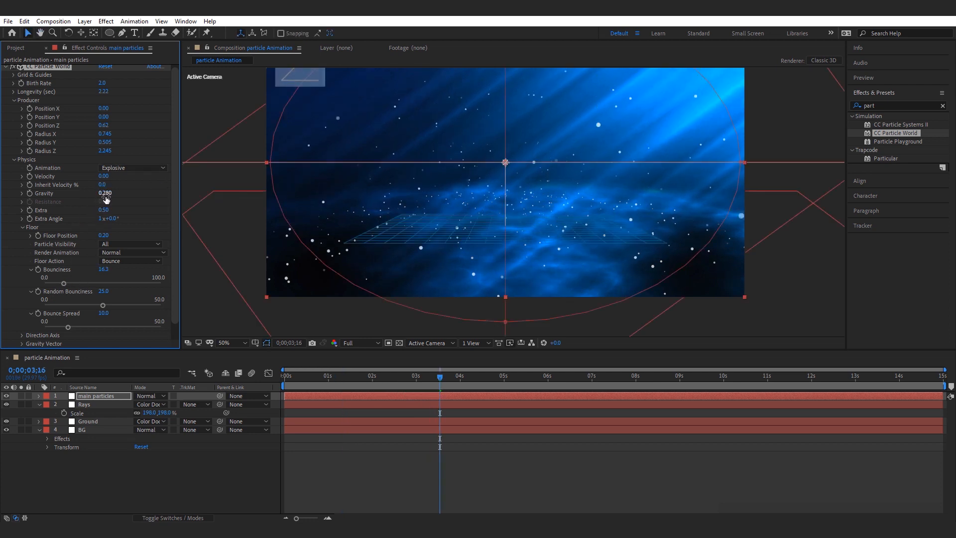
drag(105, 196, 95, 196)
key(space)
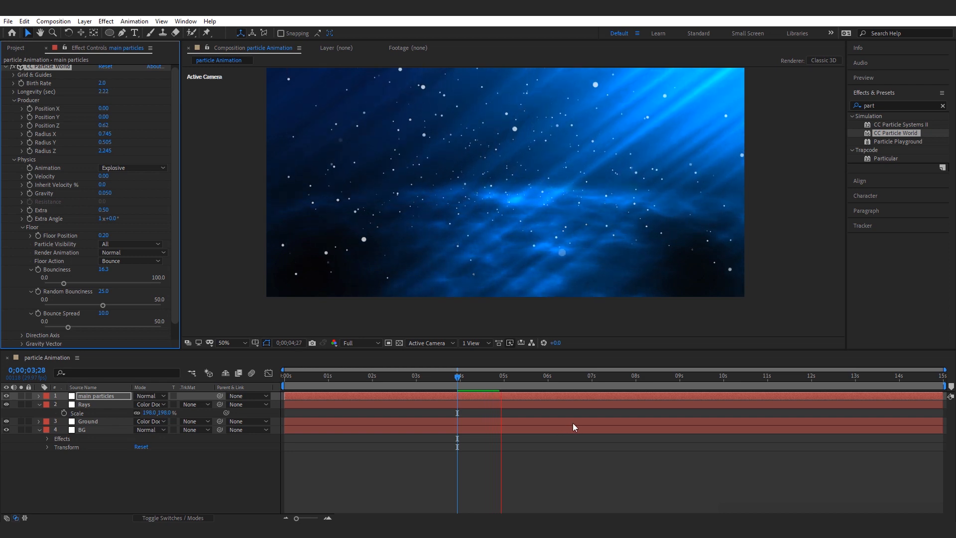
click(514, 379)
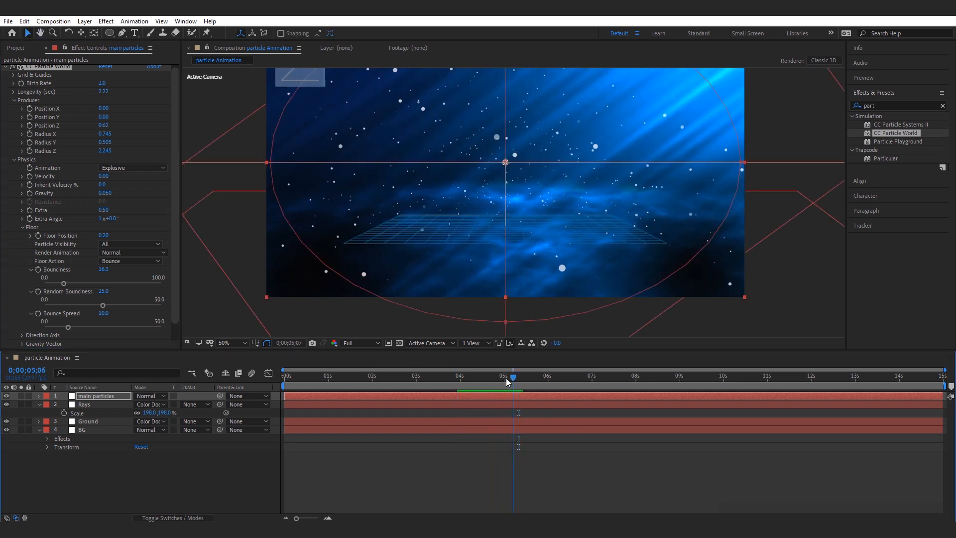
drag(514, 382, 459, 378)
key(space)
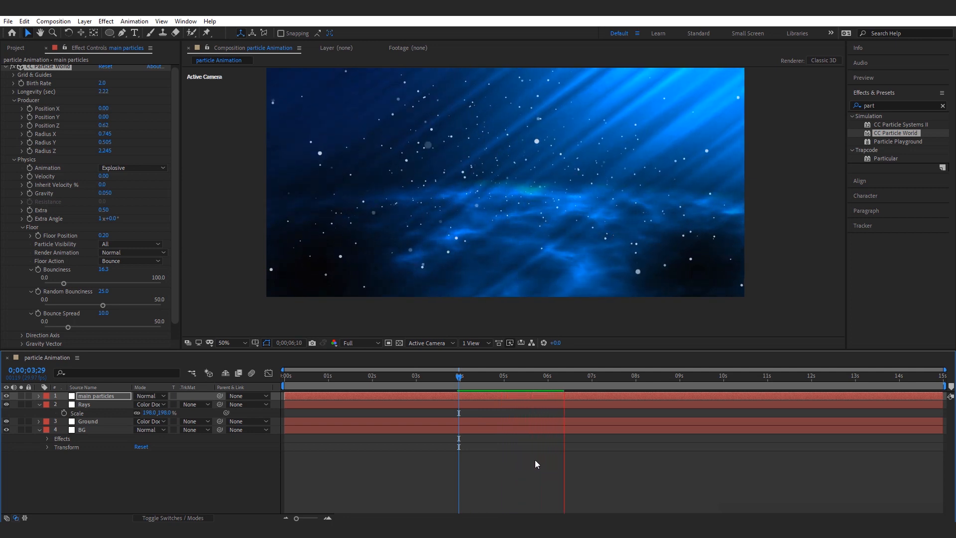
key(space)
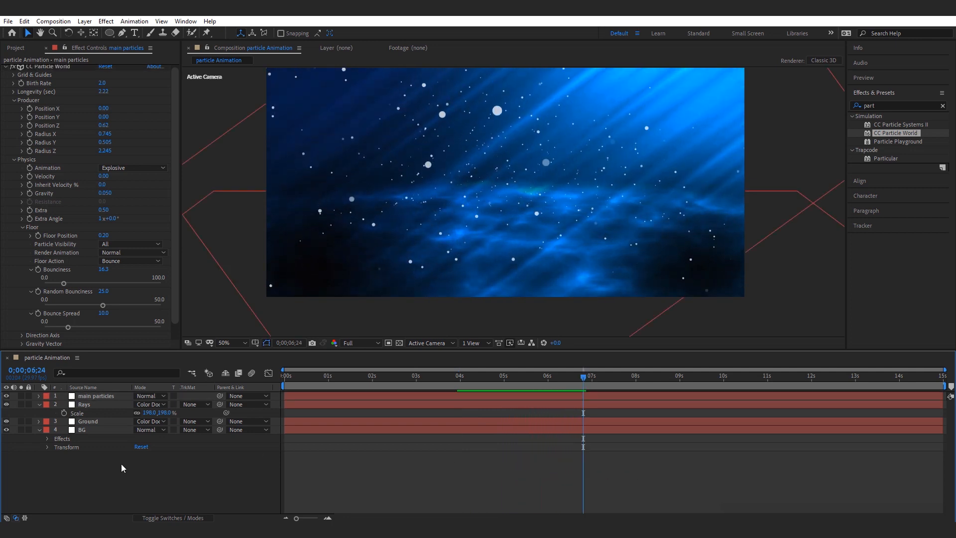
Set the main particles layer's blending mode to Classic Color Dodge and preview it
click(95, 396)
click(150, 396)
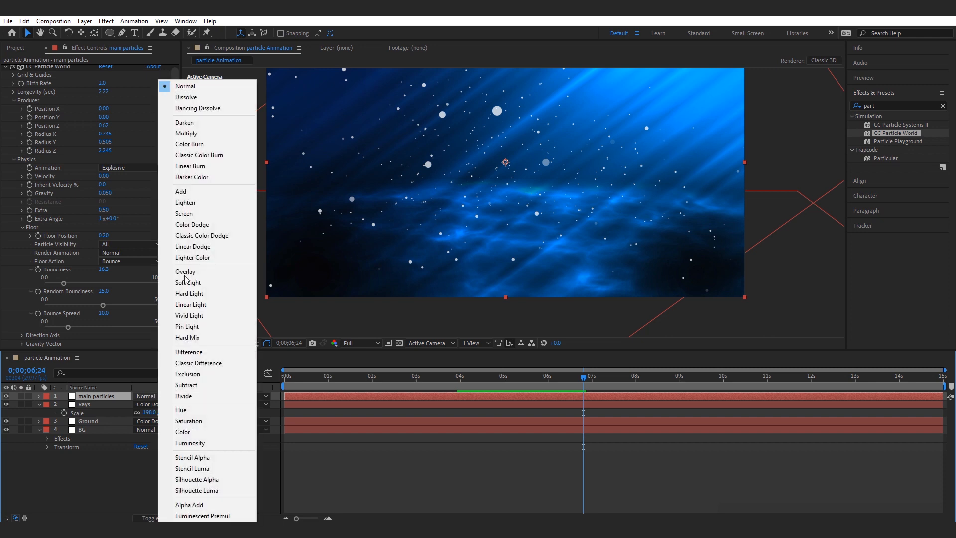
click(200, 236)
key(space)
click(119, 403)
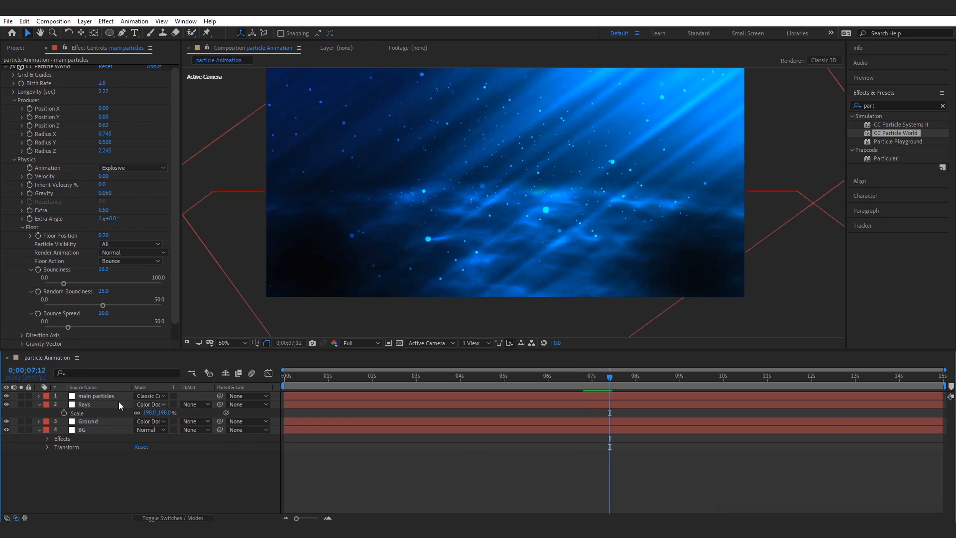
Apply the Glow effect to the main particles layer with a 48.2% Glow Threshold and a Glow Radius of 6.0
click(98, 396)
click(877, 106)
text(glow)
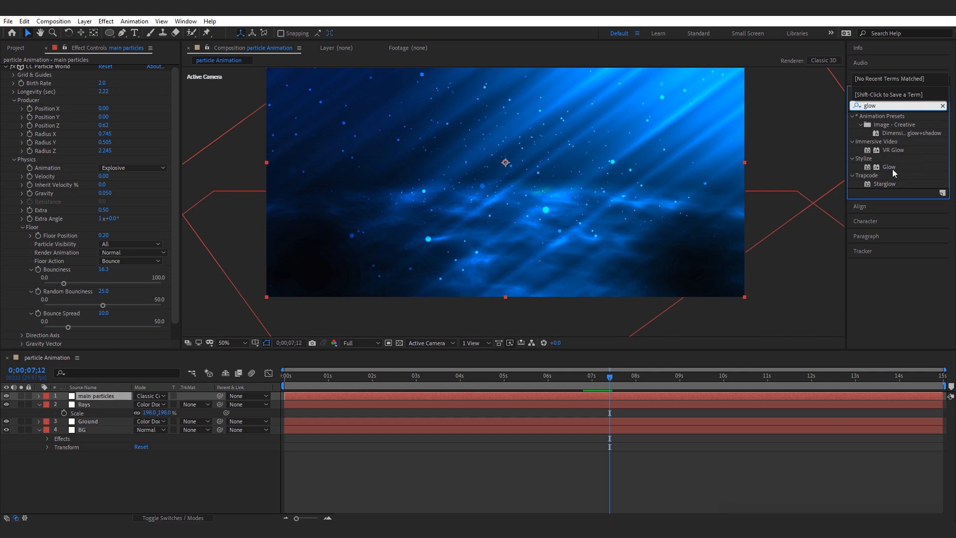
drag(893, 173, 105, 403)
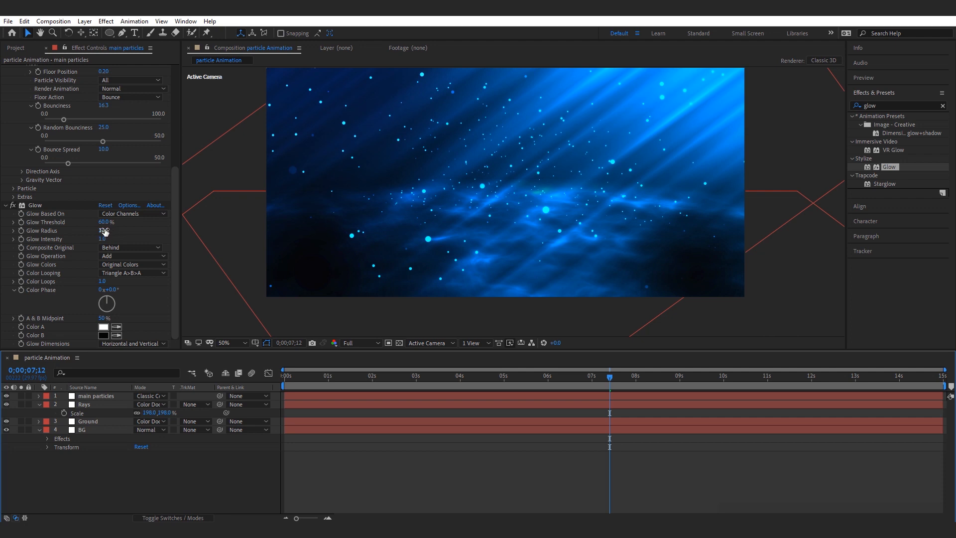
drag(103, 222, 99, 246)
scroll(108, 250, up, 1)
click(218, 250)
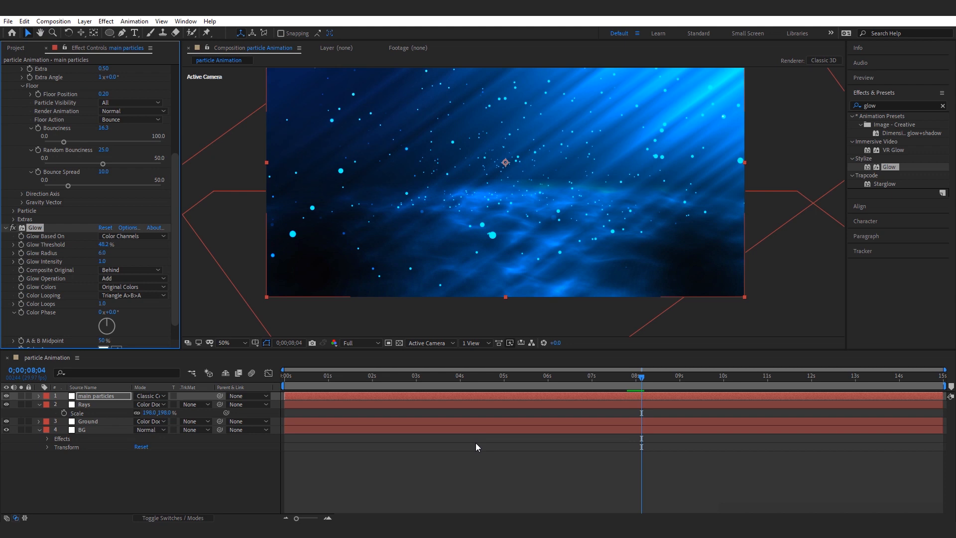
Duplicate the main particles layer and rename the copy "blur Particles"
scroll(508, 173, down, 1)
click(76, 459)
click(94, 397)
key(ctrl+d)
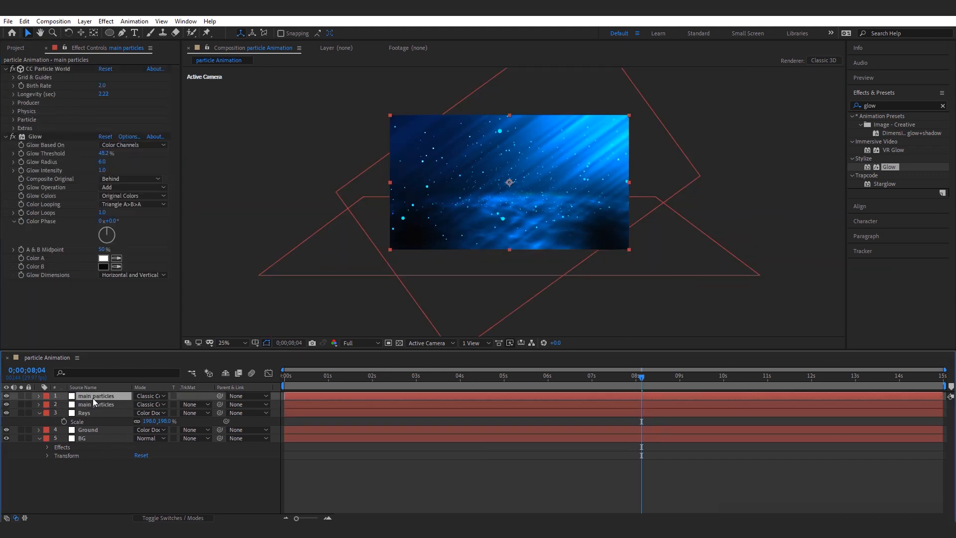
right_click(93, 398)
click(120, 390)
text(blur)
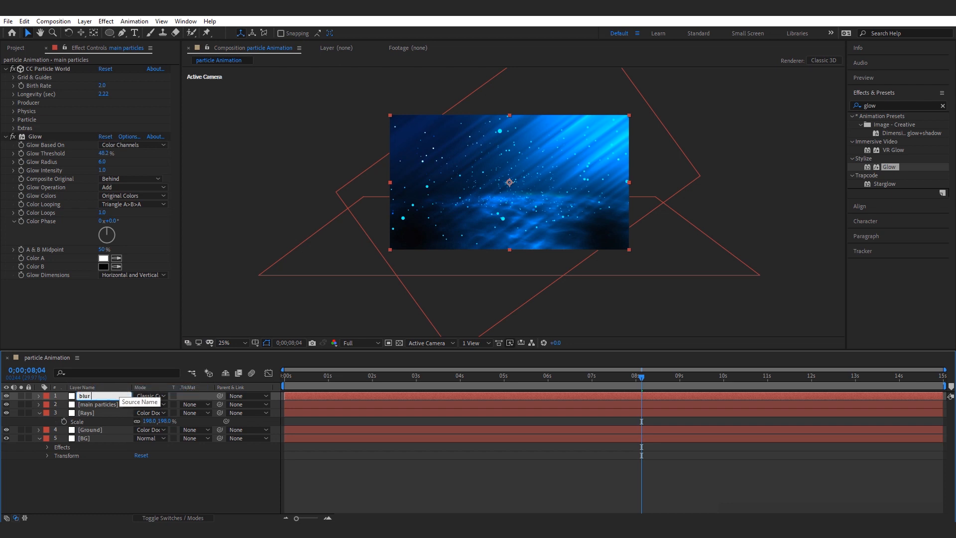
text( Parti)
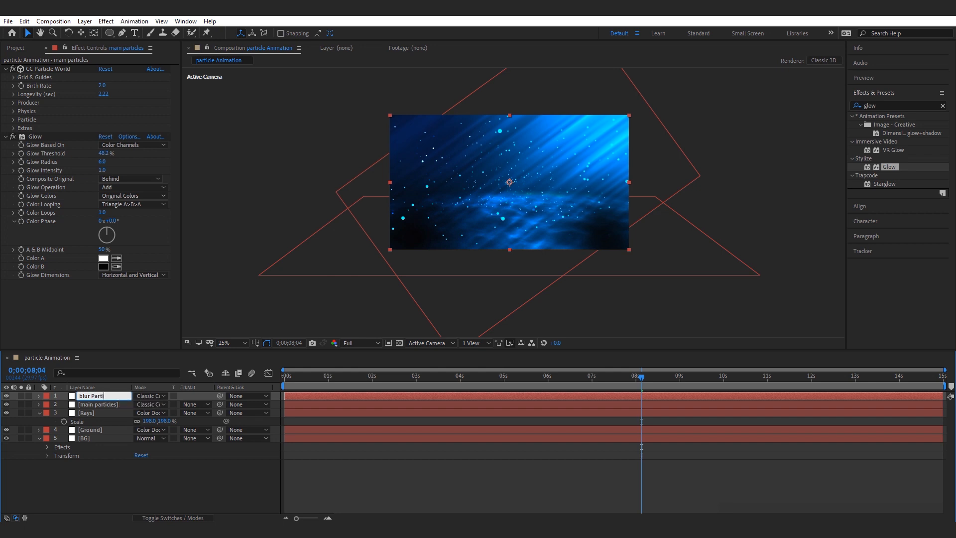
text(cles)
key(Return)
Set the Producer's Radius X to 1.435 on the blur Particles layer
click(14, 102)
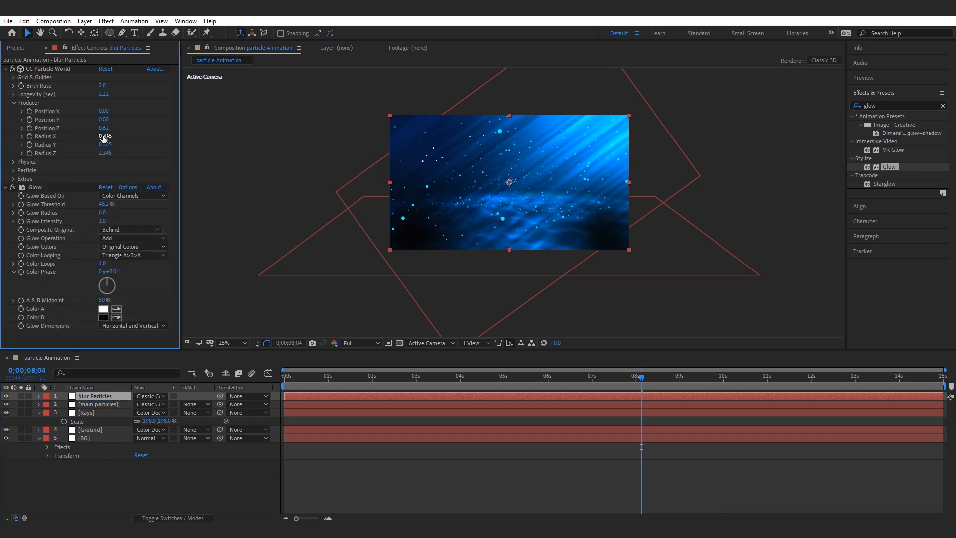
drag(103, 136, 135, 135)
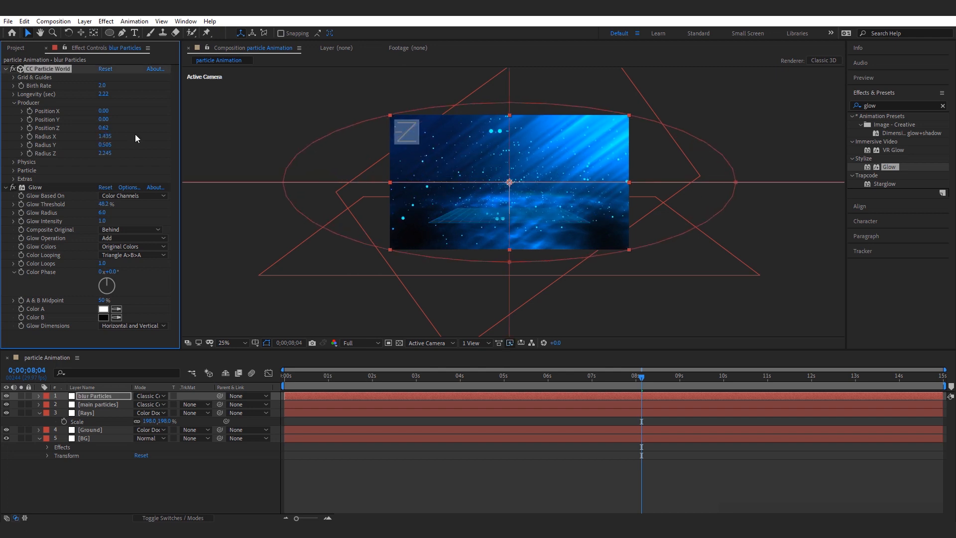
Set the Producer's Radius Y to 0.805 and Radius Z to 3.115 on the blur Particles layer and add the Gaussian Blur effect
drag(114, 144, 142, 147)
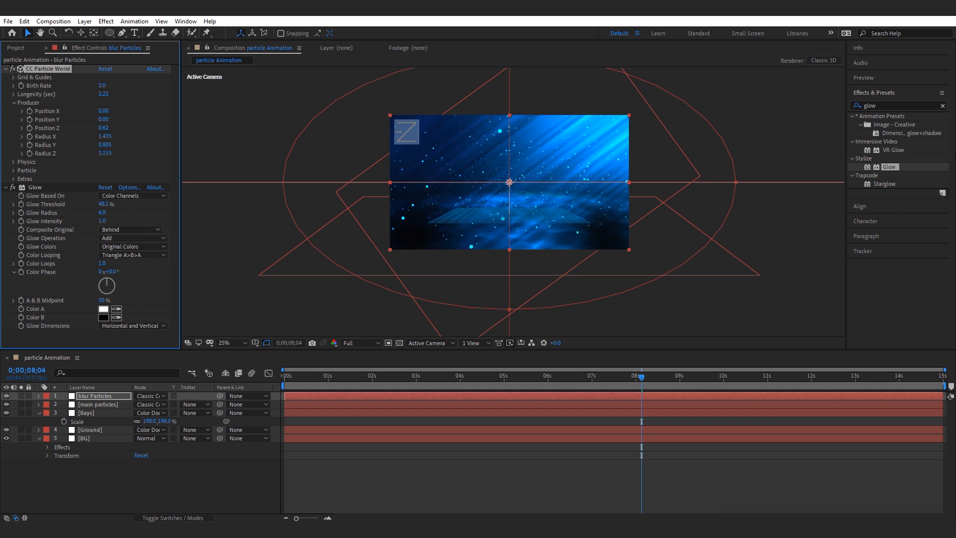
click(848, 106)
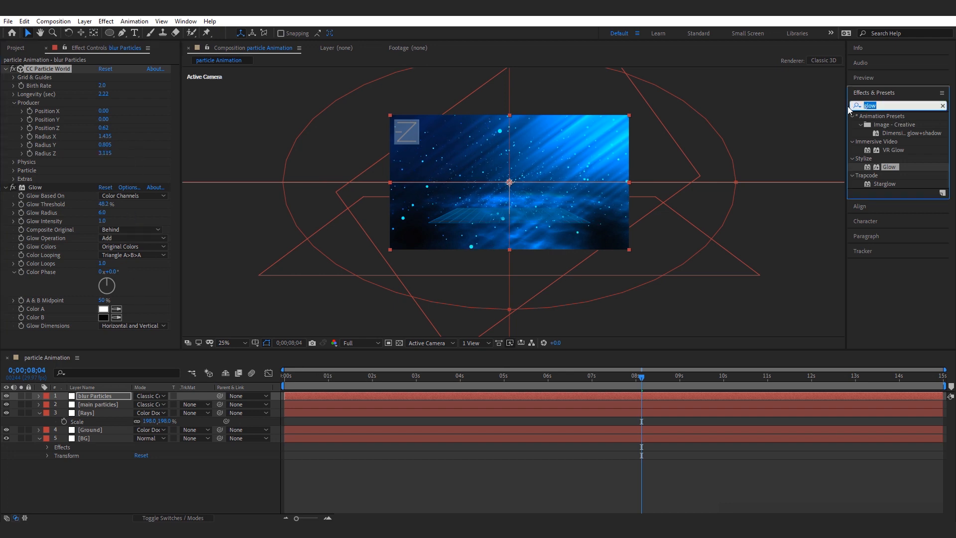
text(gau)
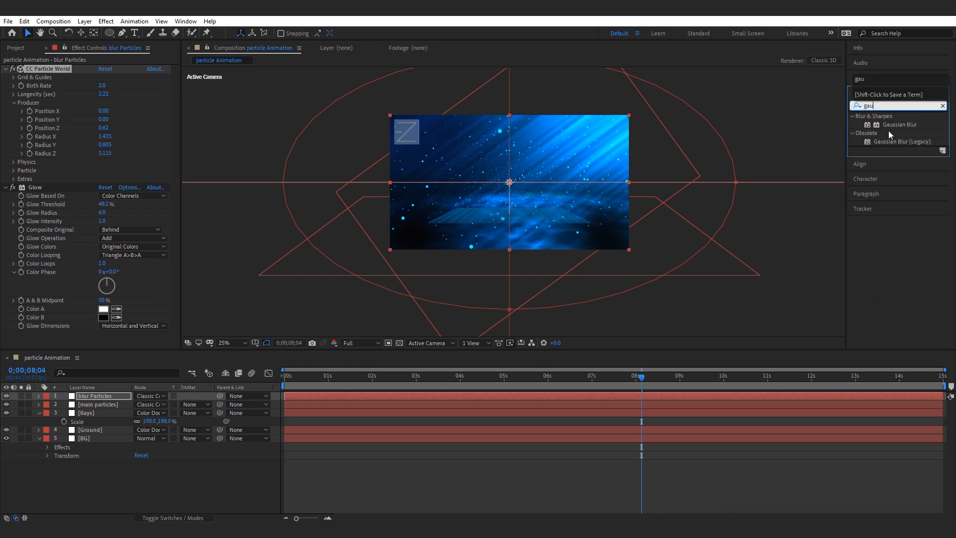
drag(899, 124, 93, 399)
scroll(517, 165, up, 2)
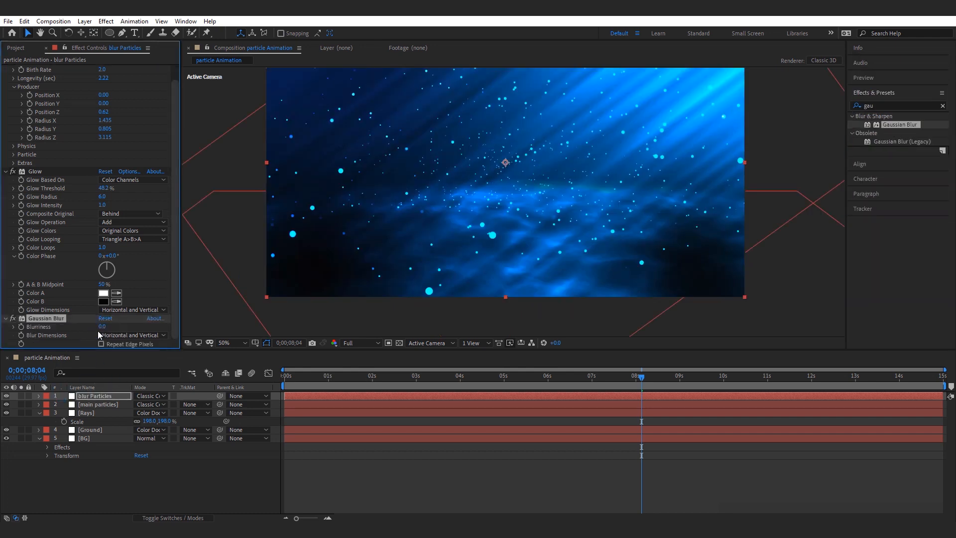
Set the Gaussian Blur's Blurriness to 9.8 on the blur Particles layer and preview the animation from 0;00;02;18
drag(102, 327, 155, 322)
scroll(606, 195, down, 2)
key(space)
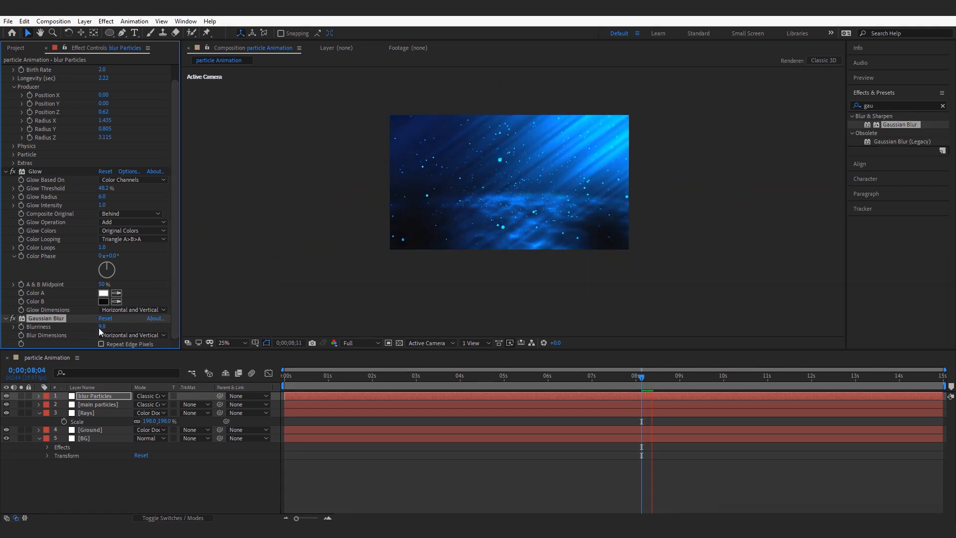
scroll(82, 114, up, 1)
click(398, 381)
key(space)
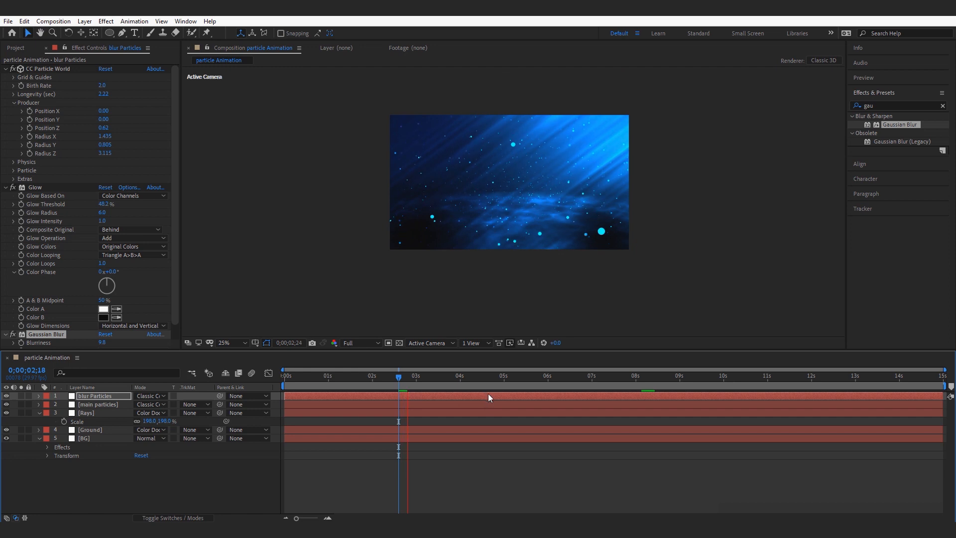
scroll(536, 163, up, 2)
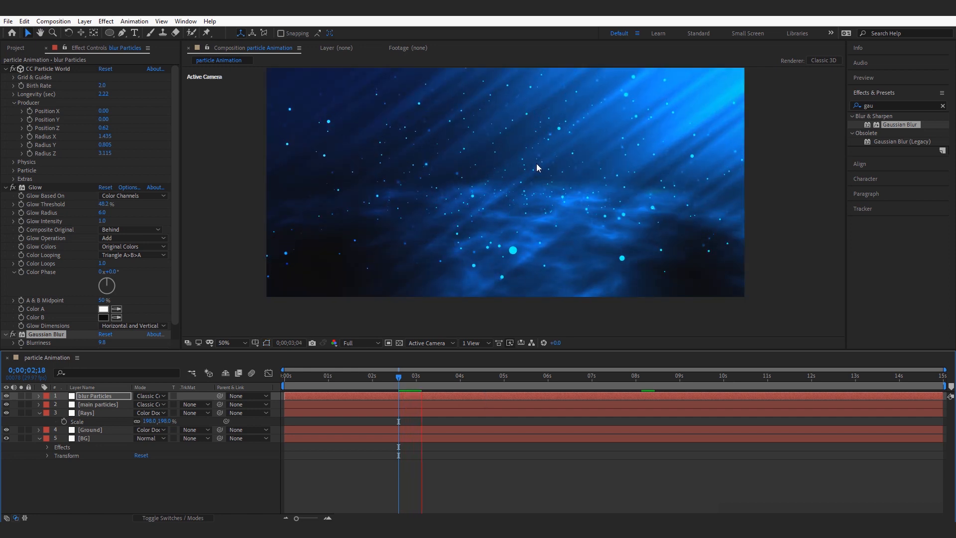
Add a new two-node camera with the 50mm preset to the particle Animation composition
click(181, 462)
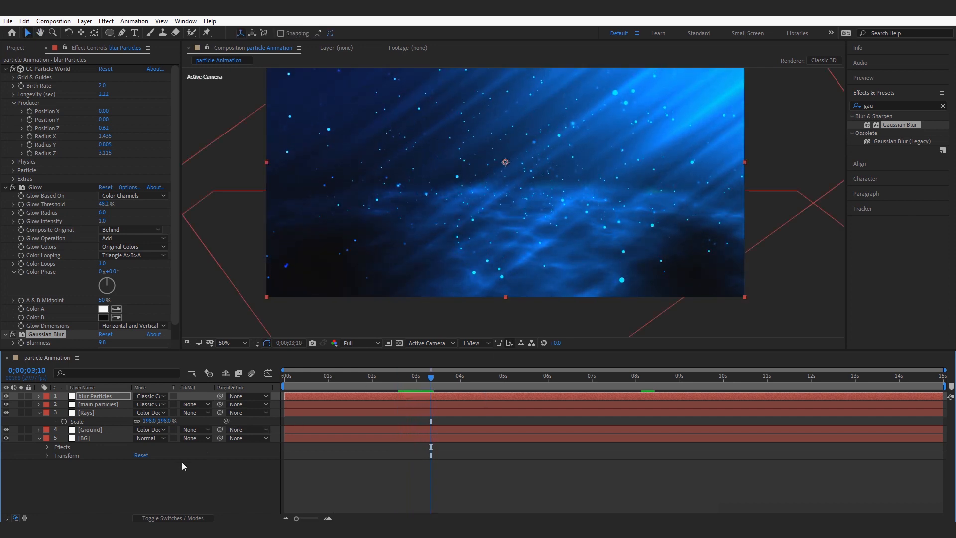
right_click(160, 479)
mouse_move(187, 371)
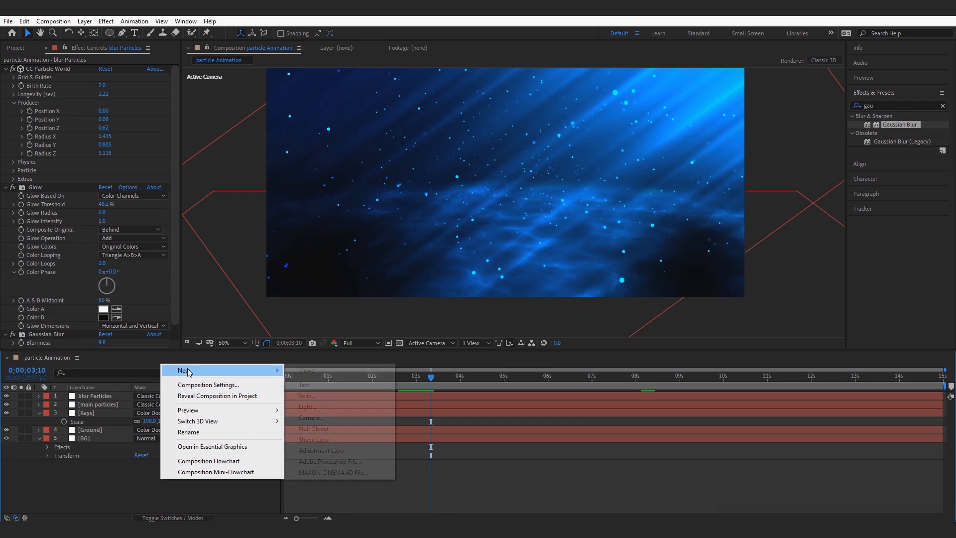
click(311, 418)
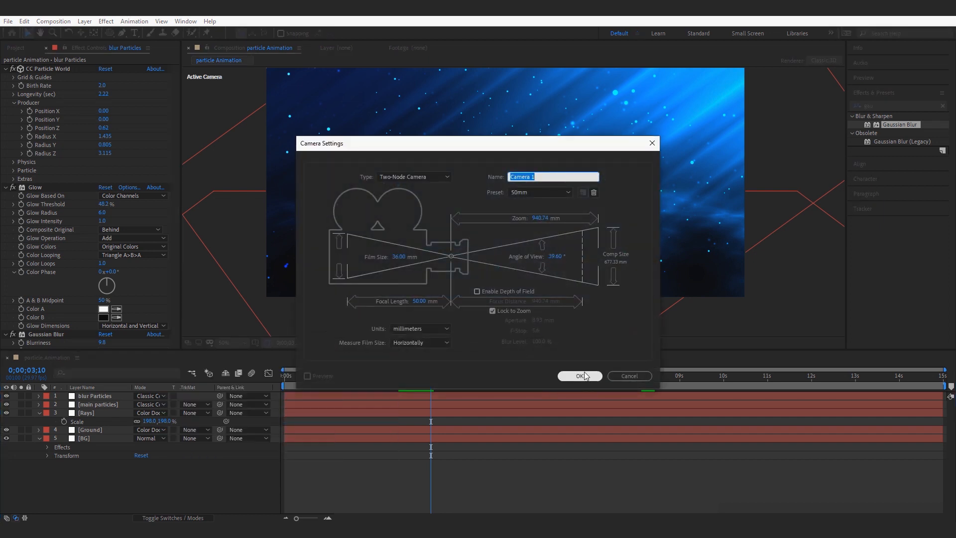
click(580, 376)
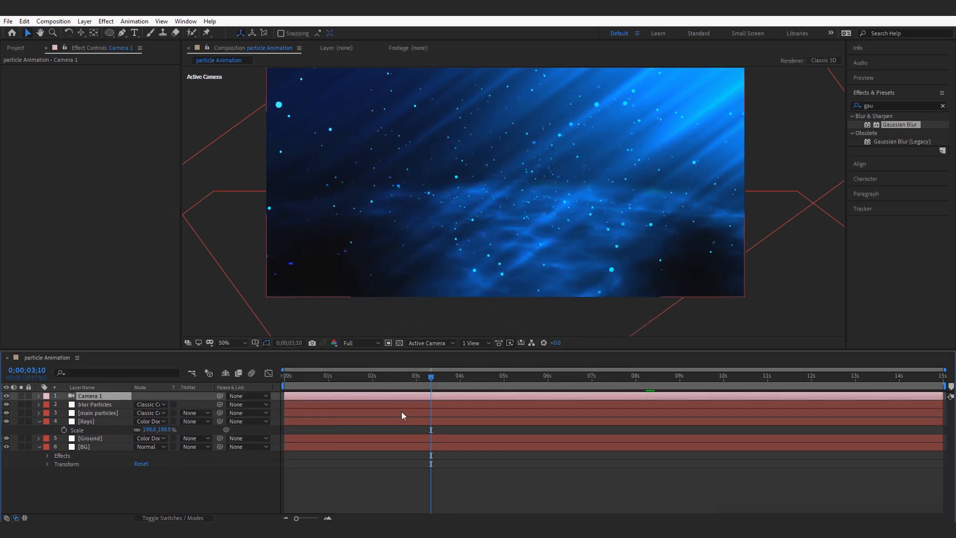
Set a starting Position keyframe for Camera 1 at 0;00;00;00
click(322, 379)
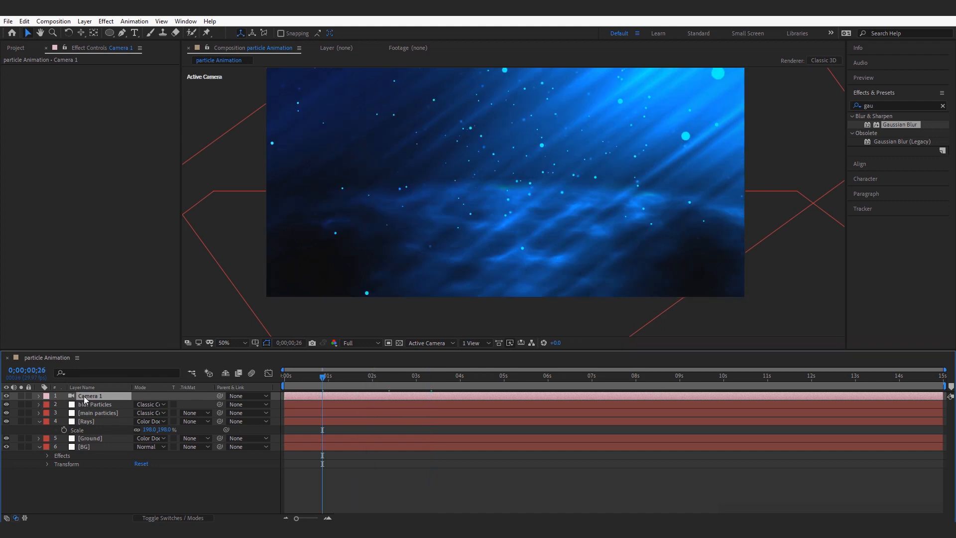
key(p)
drag(327, 384, 283, 384)
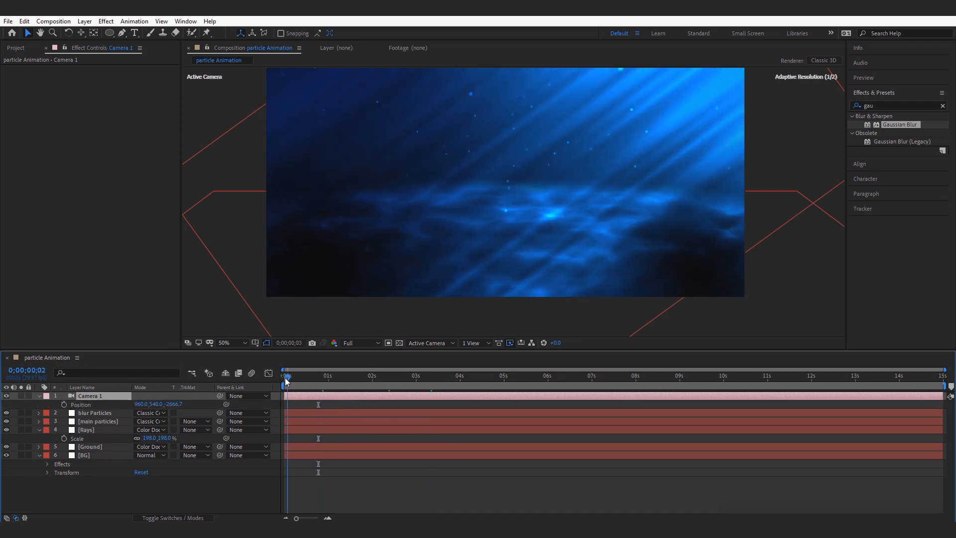
click(141, 405)
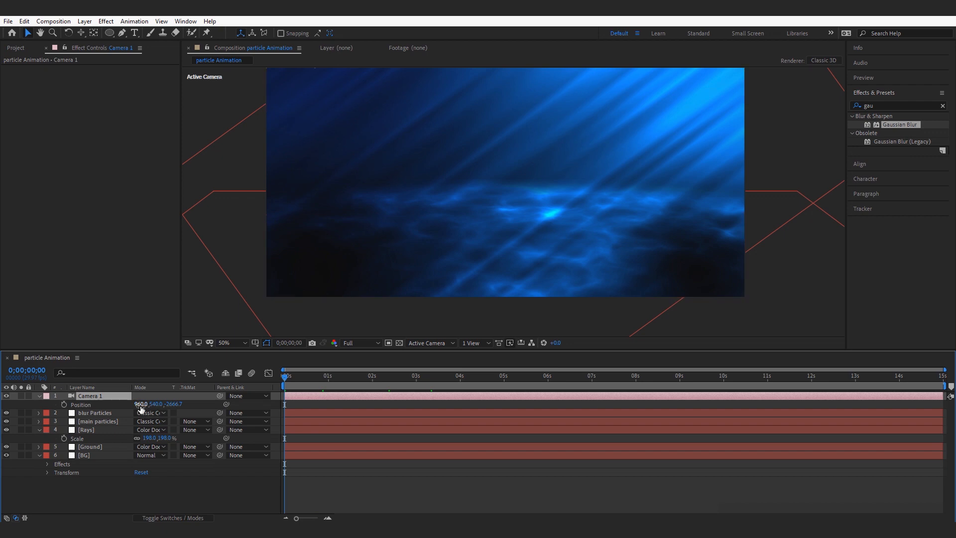
click(64, 404)
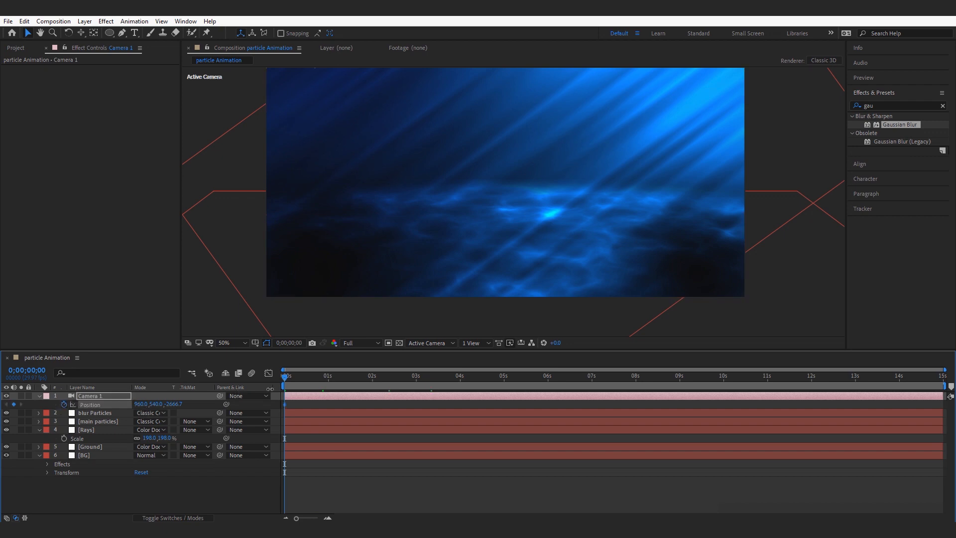
Orbit Camera 1 slightly around the scene at 0;00;08;15 to set a second Position keyframe
drag(286, 382, 660, 388)
scroll(542, 186, down, 2)
scroll(521, 171, up, 2)
key(c)
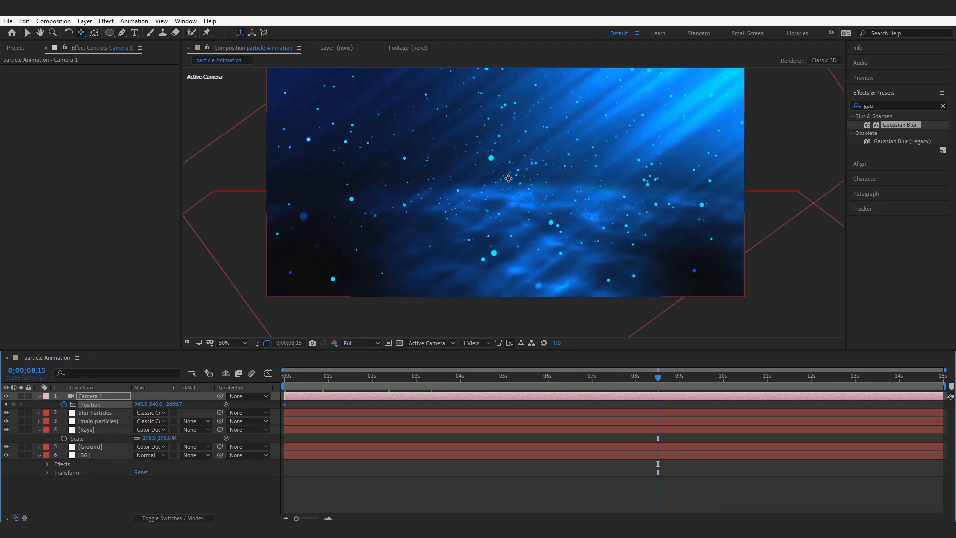
drag(519, 178, 483, 186)
Preview the camera move and shift its second Position keyframe to just before the 15-second mark
drag(621, 382, 360, 384)
scroll(463, 149, down, 2)
key(space)
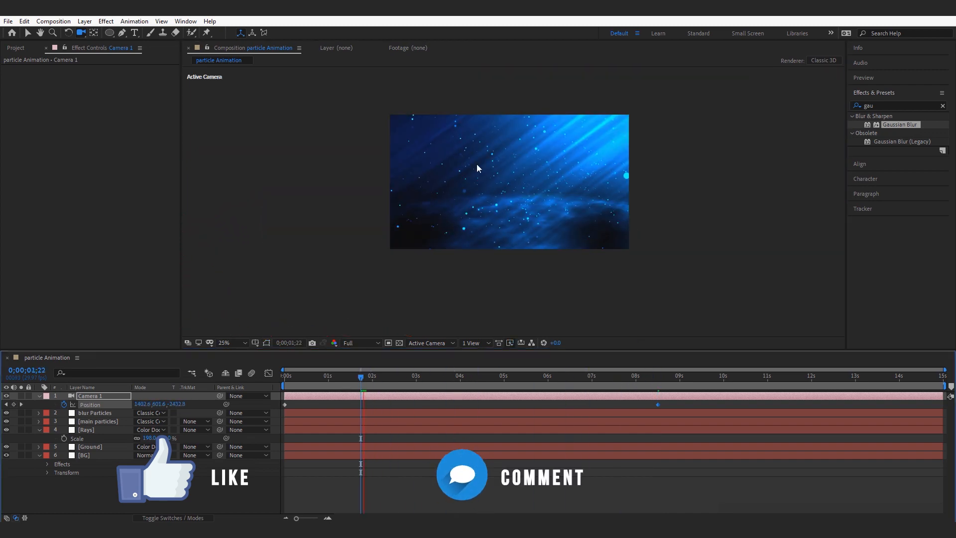
drag(657, 405, 933, 405)
key(space)
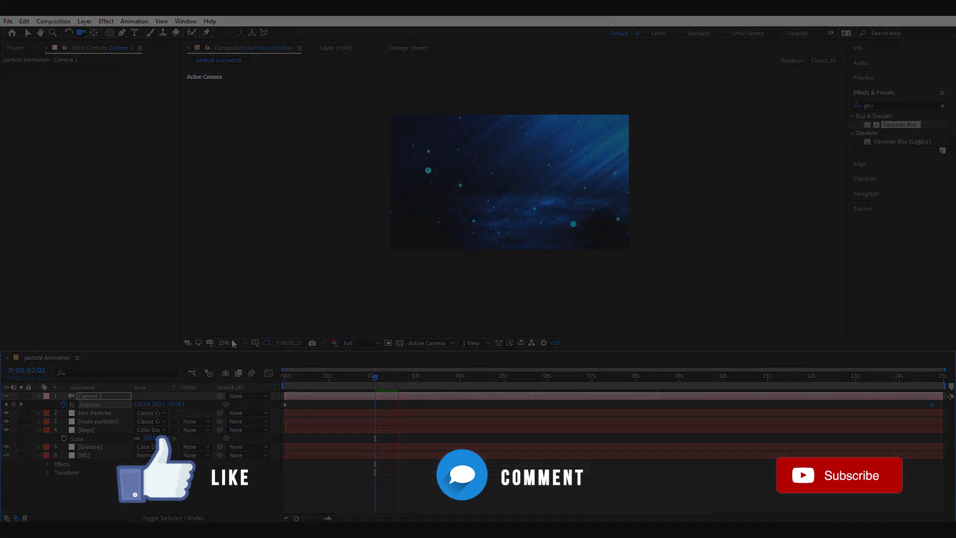